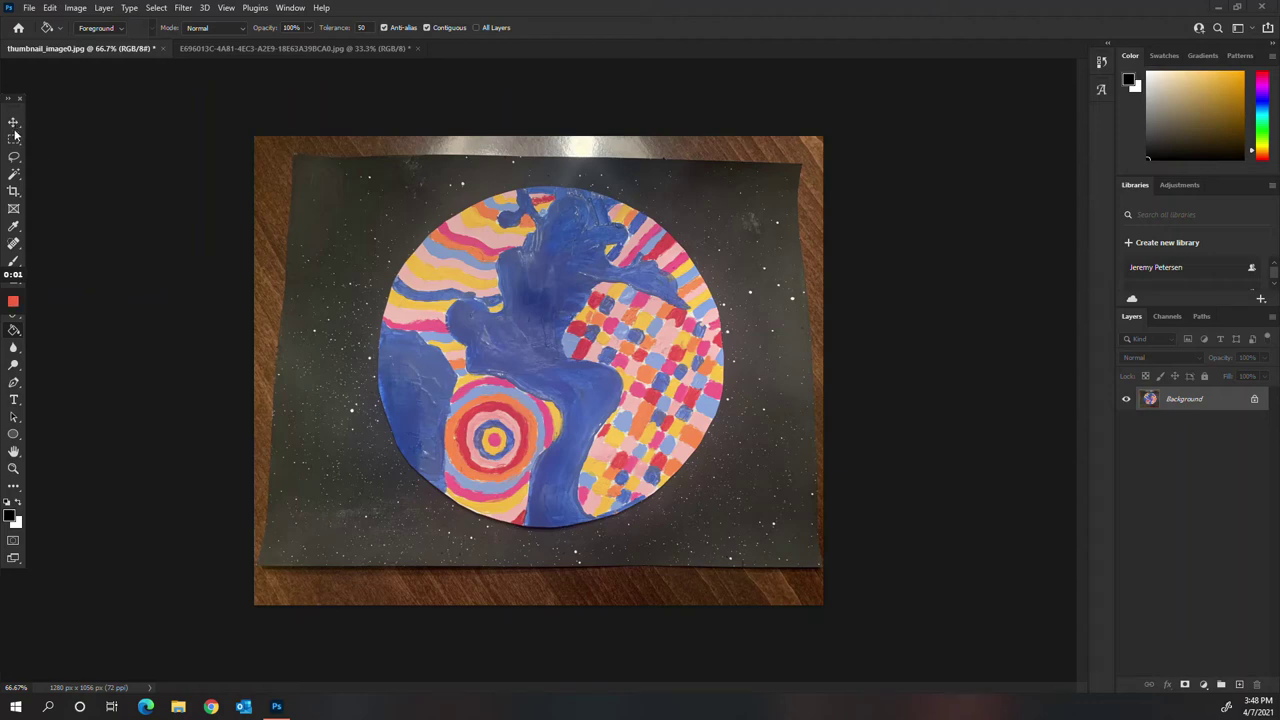
Float the toolbar beside the image and select the Move tool
drag(12, 101, 150, 130)
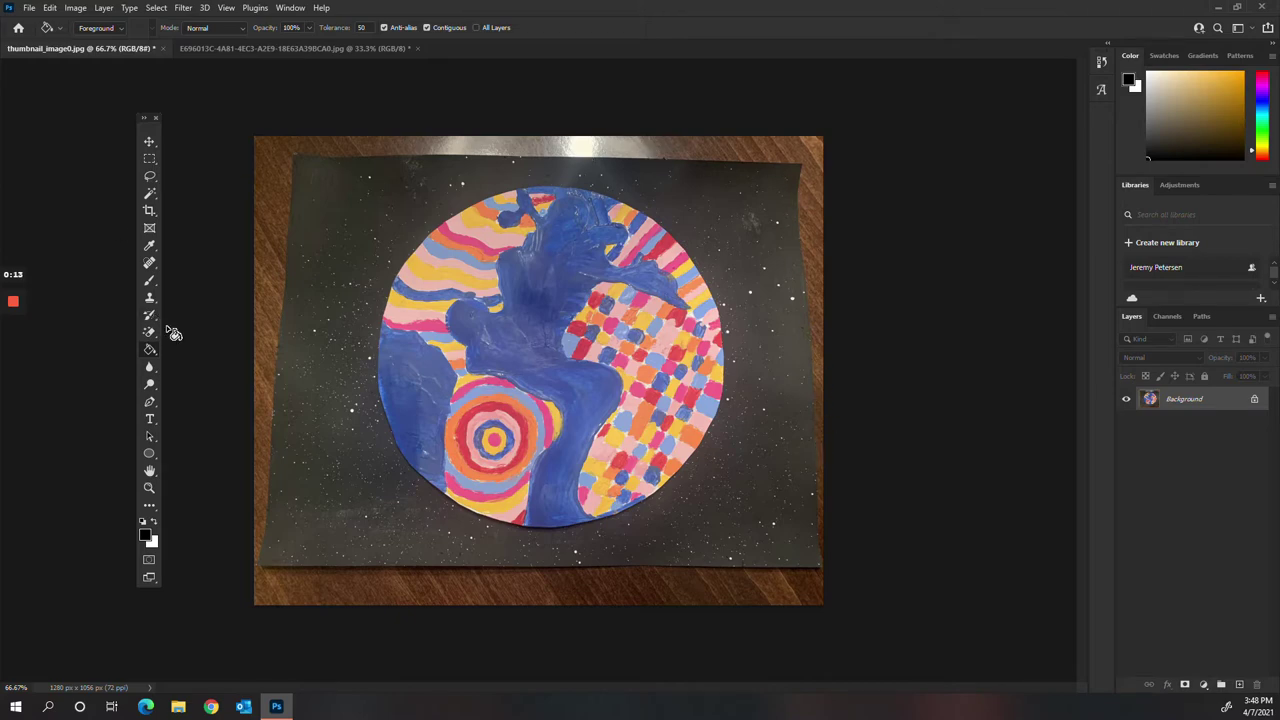
click(149, 141)
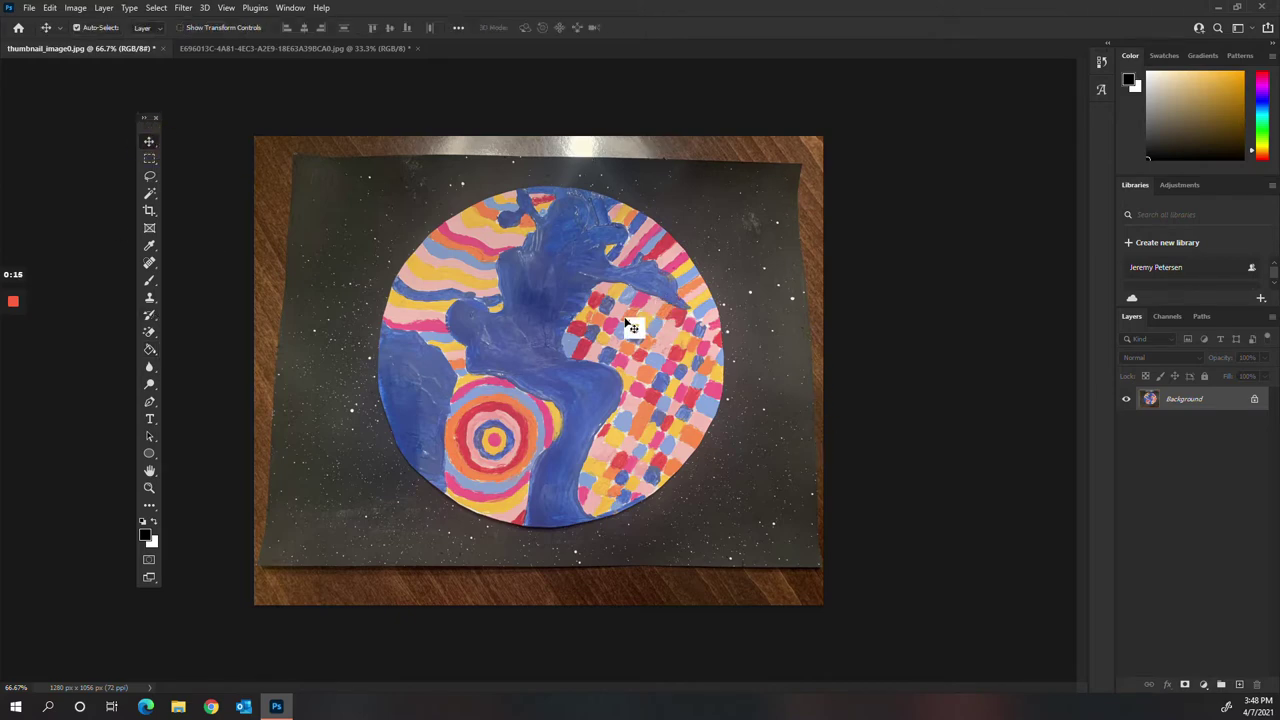
Convert the locked Background into an editable layer named Layer 0 through the New Layer dialog
double_click(1201, 401)
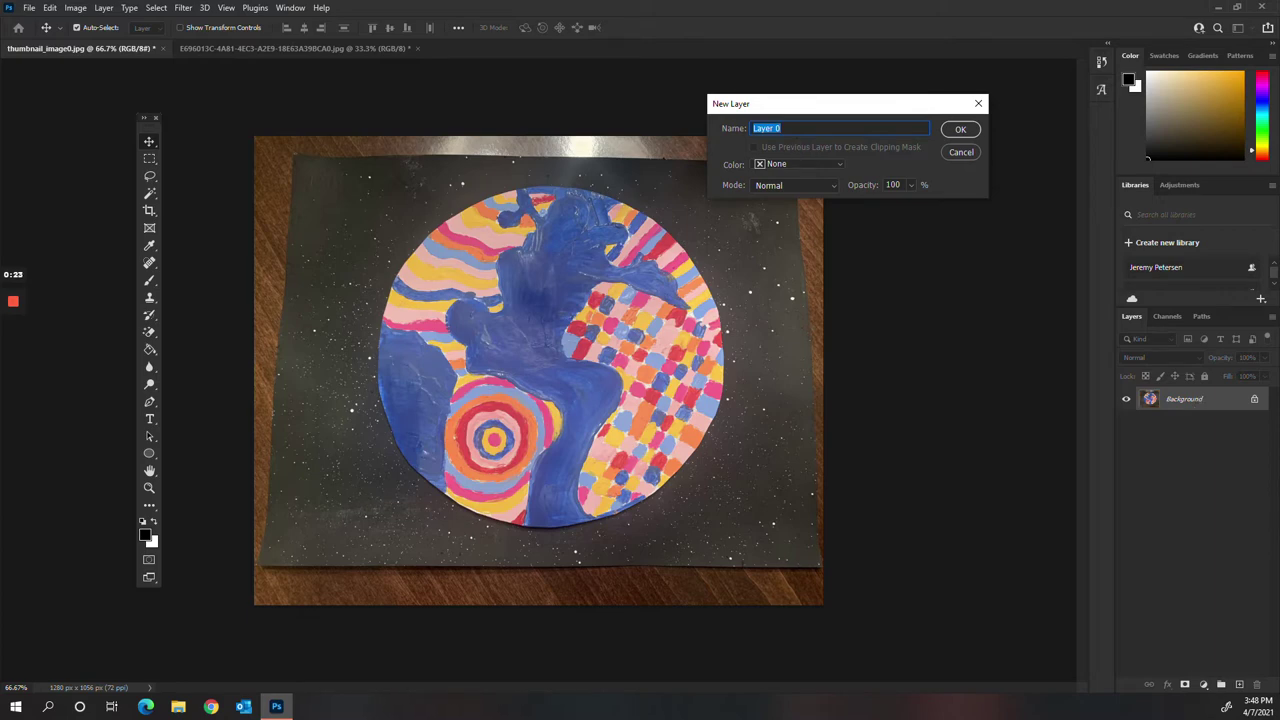
click(966, 131)
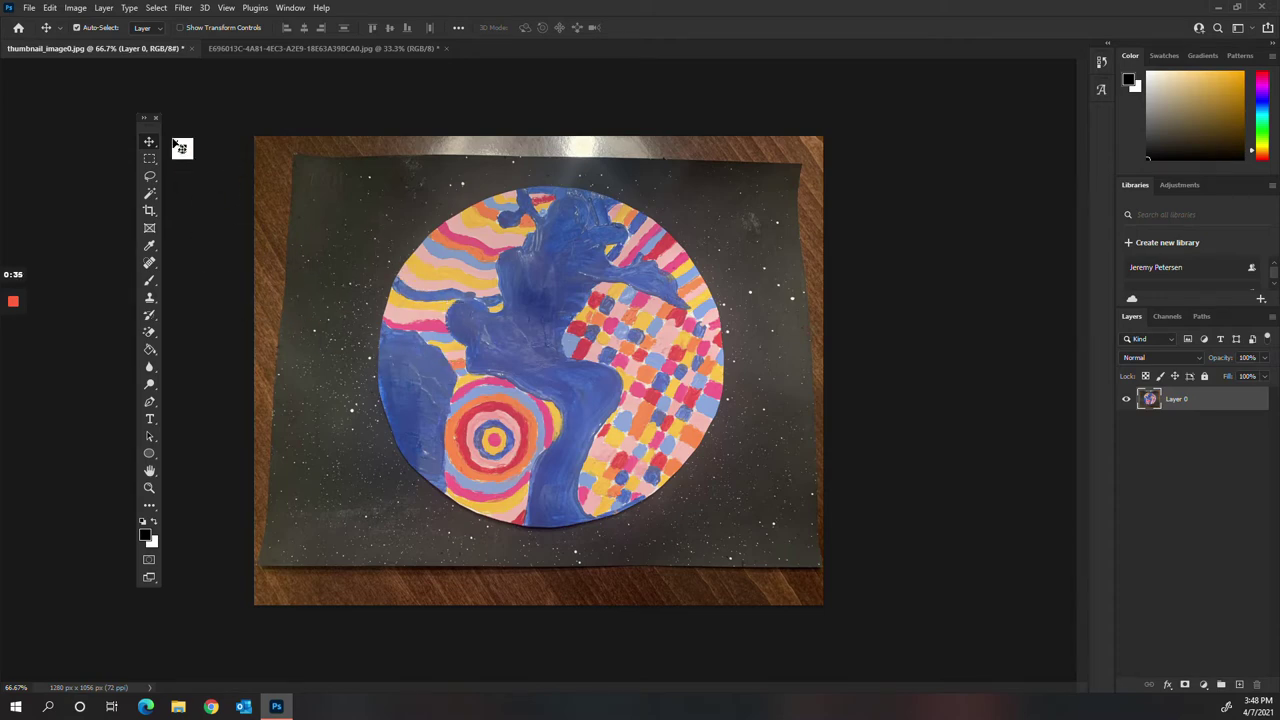
Start an Edit > Transform > Perspective transform on Layer 0
click(49, 8)
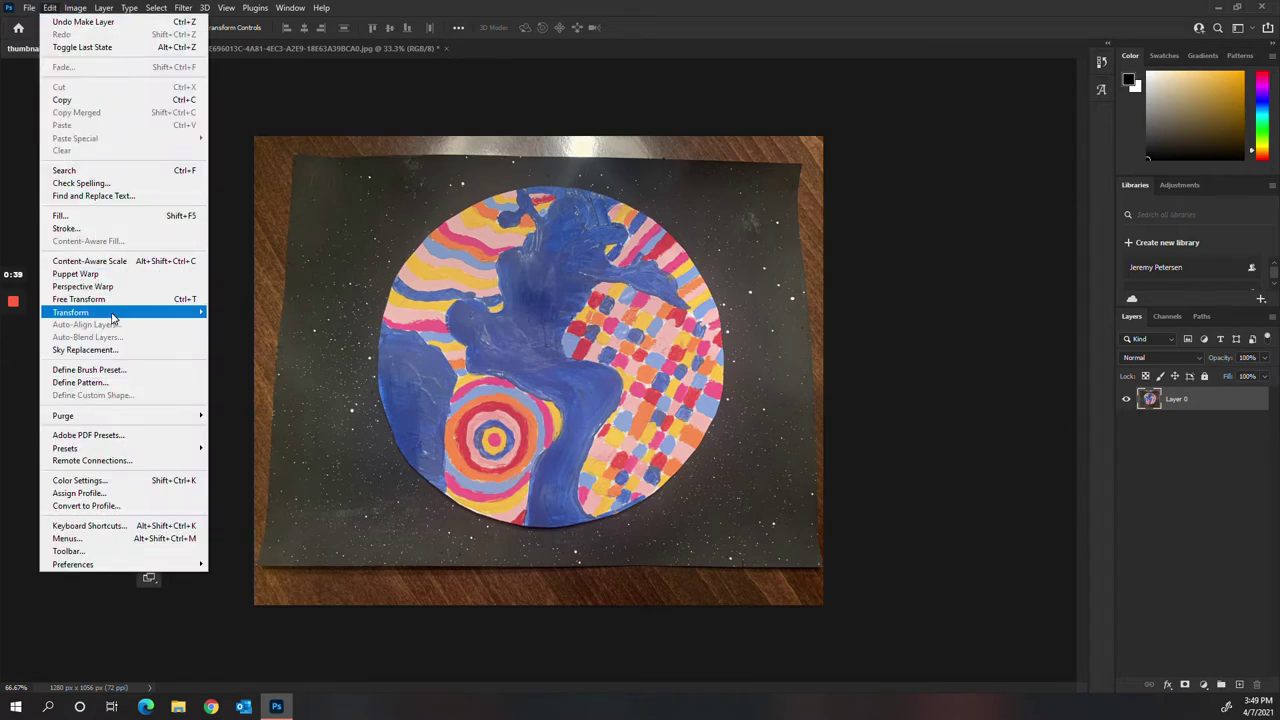
mouse_move(115, 314)
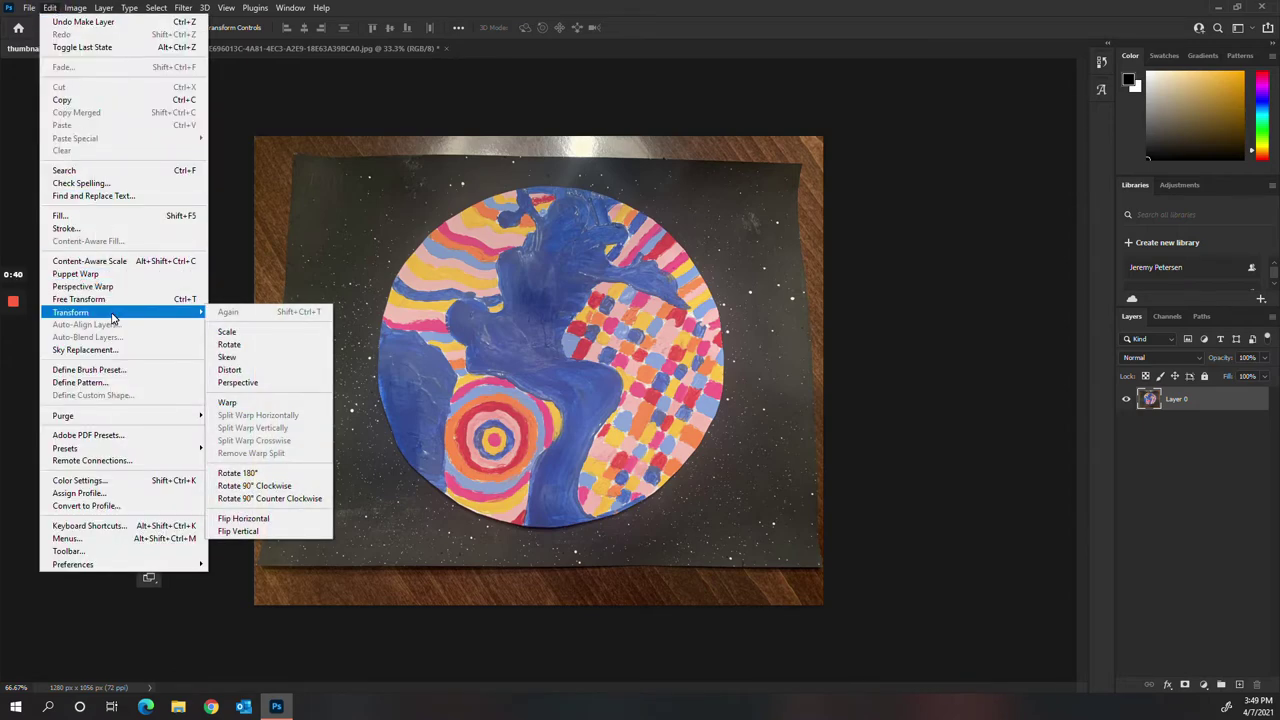
click(256, 383)
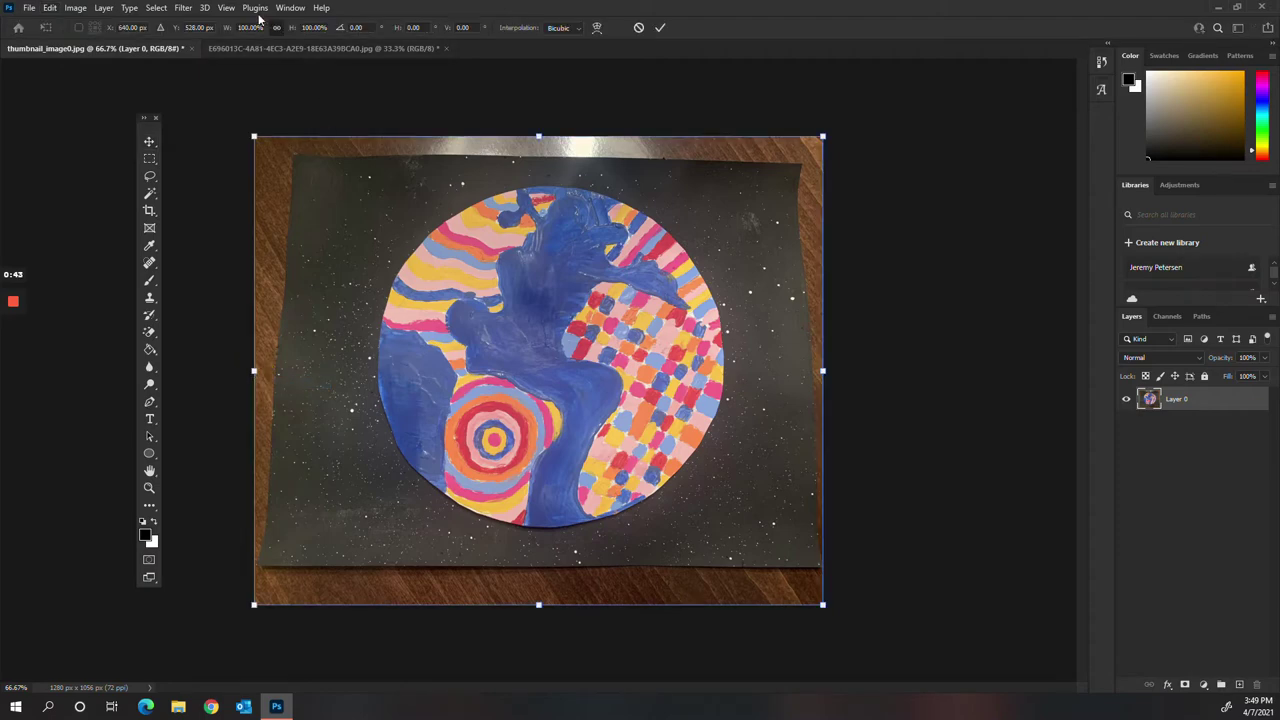
Show the grid overlay, toggling it with Ctrl+' to check the alignment
click(228, 8)
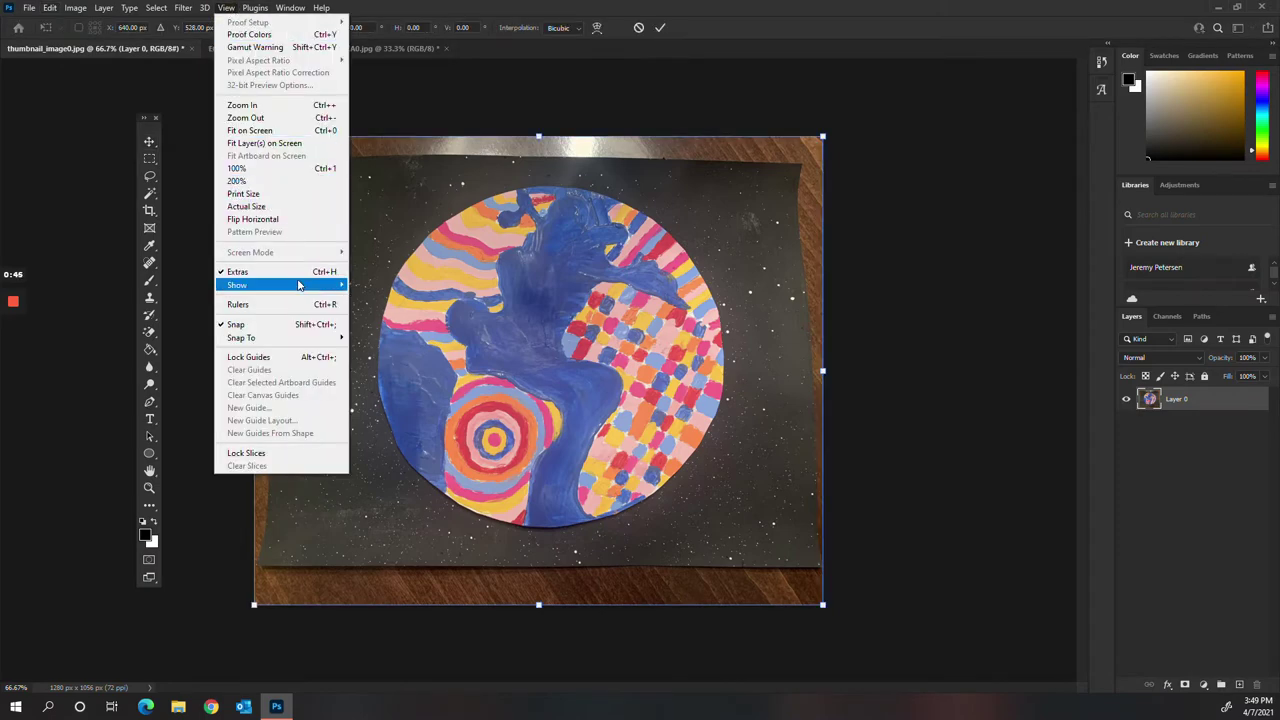
mouse_move(300, 288)
click(378, 325)
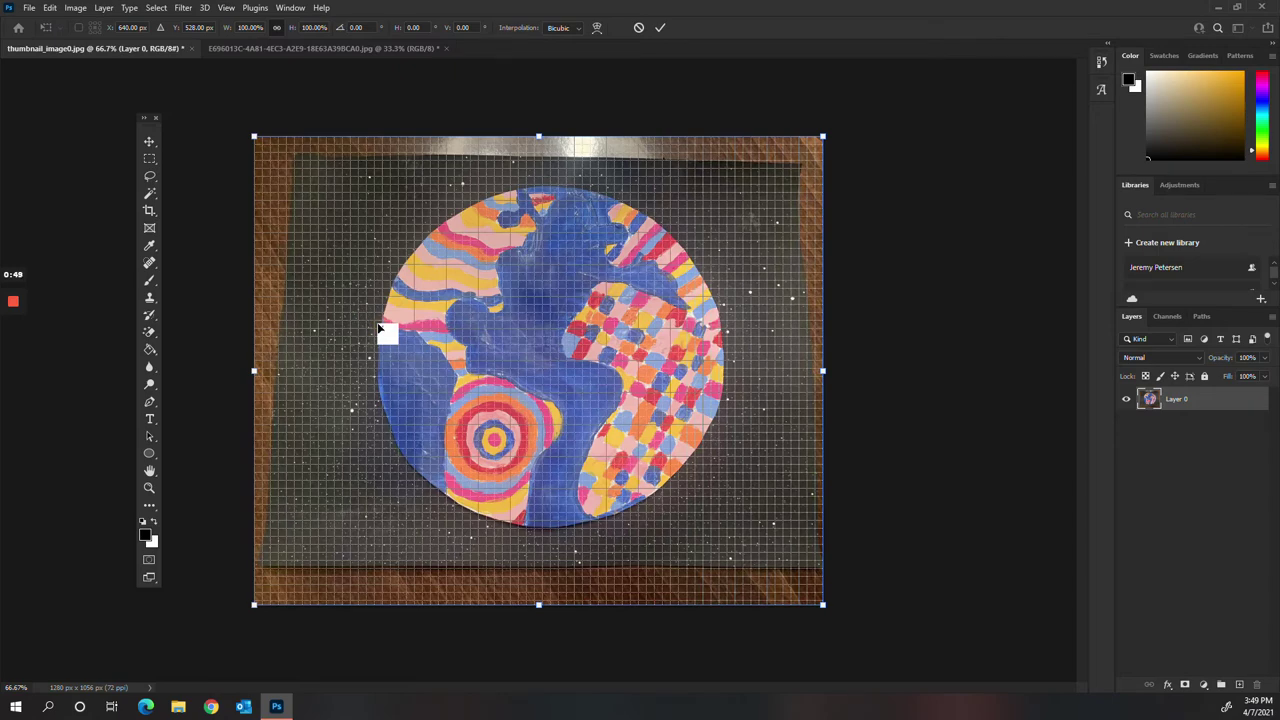
key(ctrl+apostrophe)
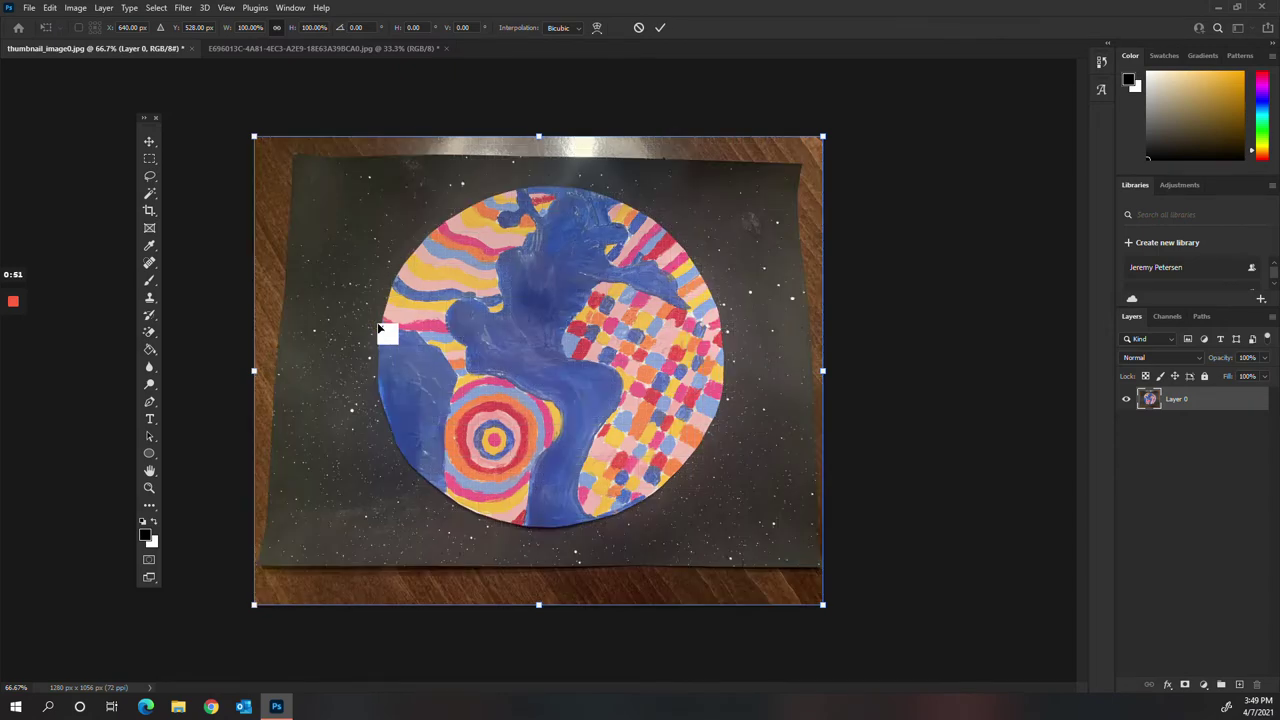
key(ctrl+apostrophe)
key(ctrl+apostrophe)
key(ctrl+apostrophe)
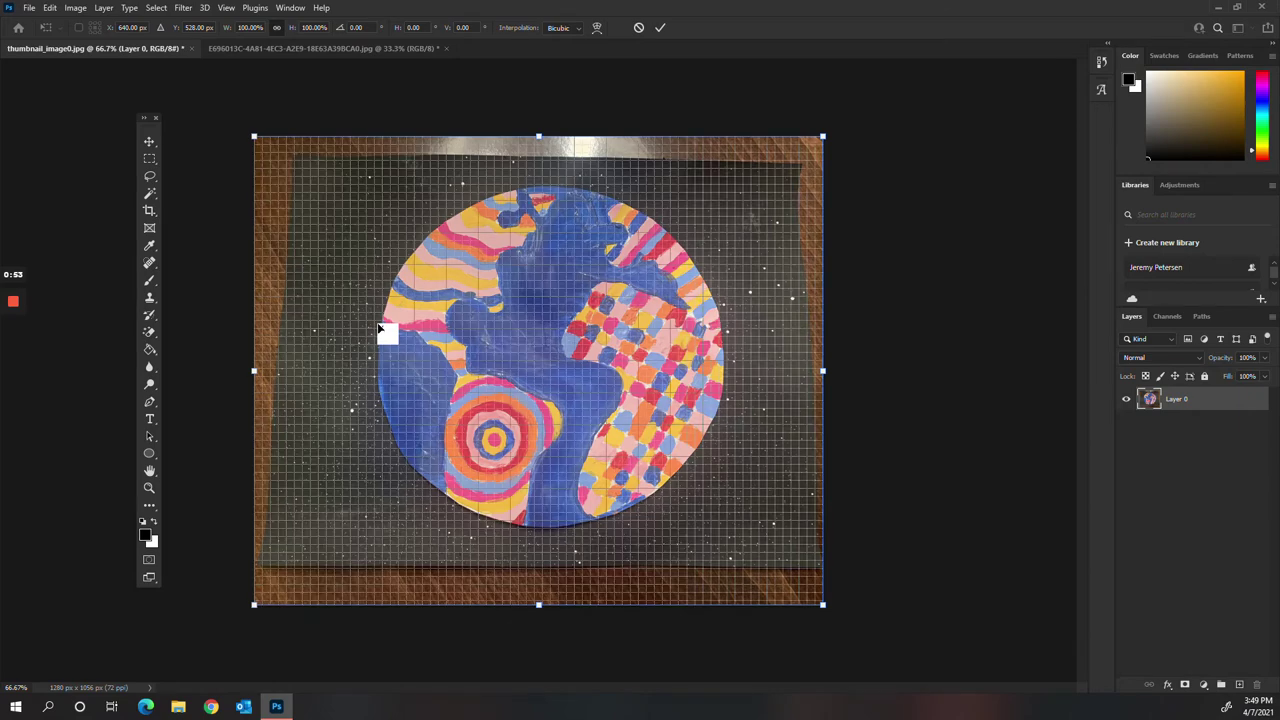
key(ctrl+apostrophe)
key(ctrl+apostrophe)
key(ctrl+apostrophe)
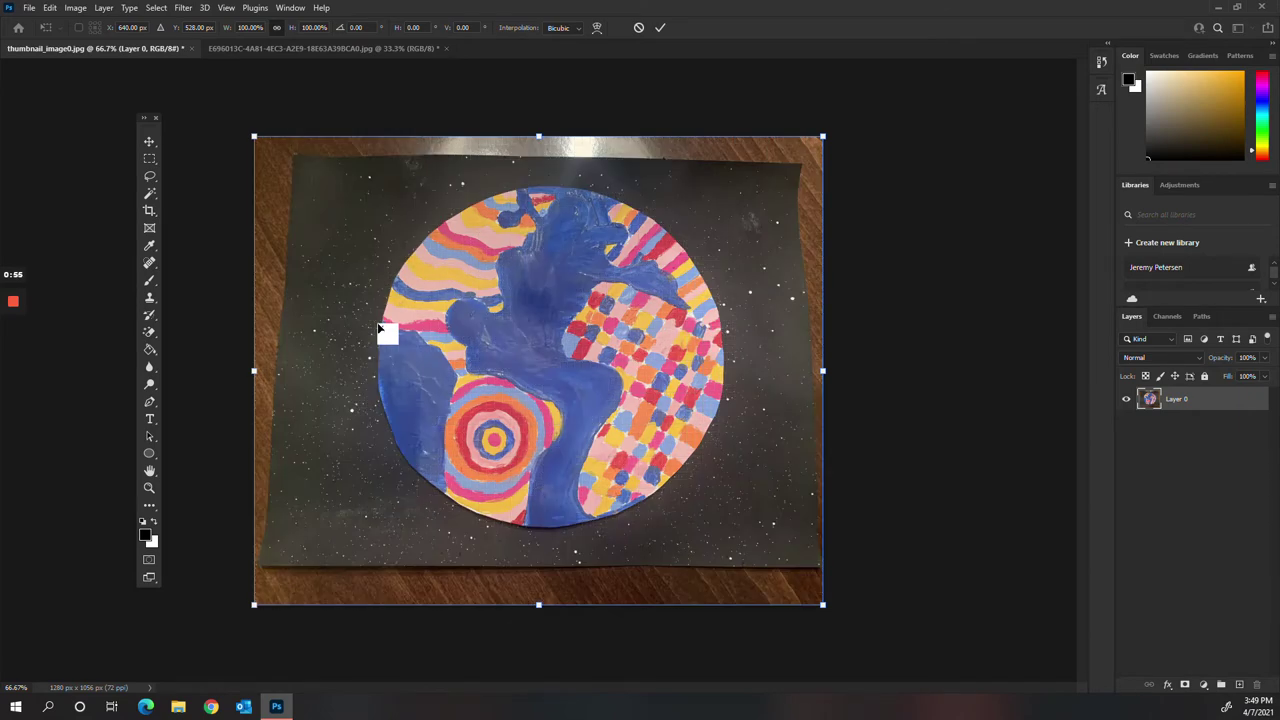
key(ctrl+apostrophe)
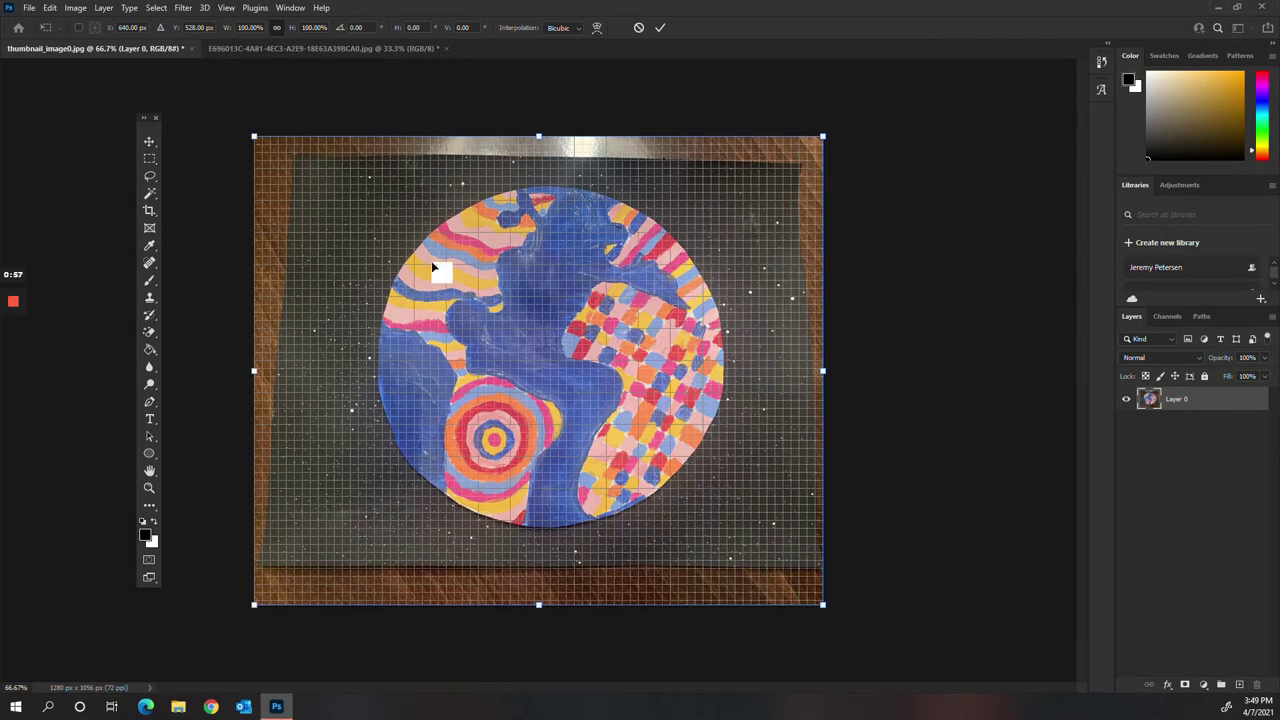
Drag corner and edge handles to straighten the paper's left, bottom and right edges
click(255, 139)
drag(255, 139, 228, 136)
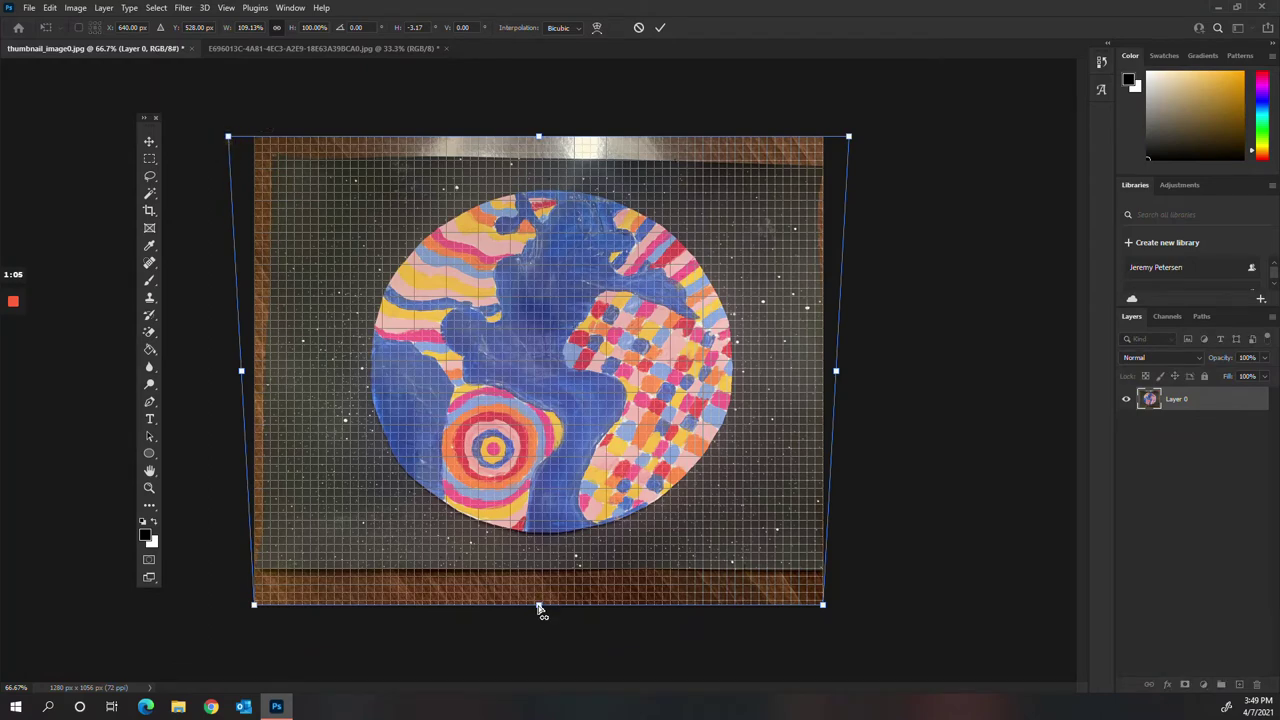
drag(540, 608, 547, 610)
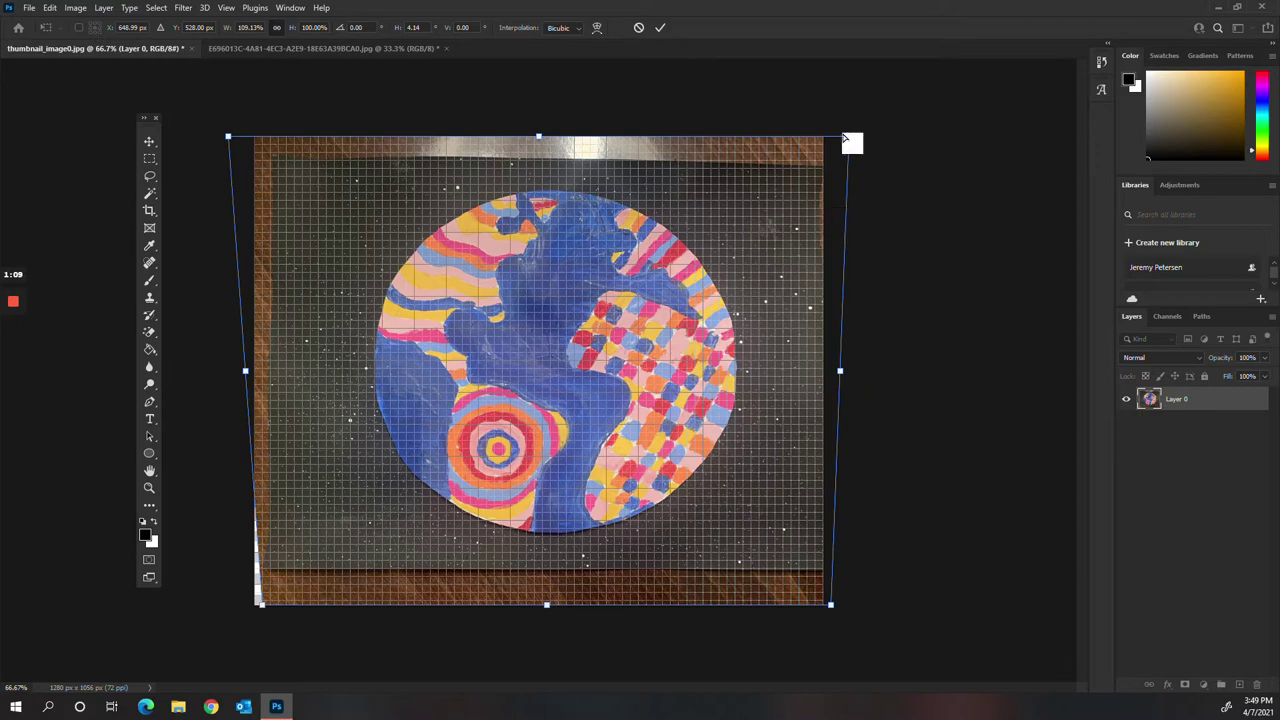
drag(848, 140, 840, 136)
drag(836, 371, 836, 363)
drag(830, 602, 830, 603)
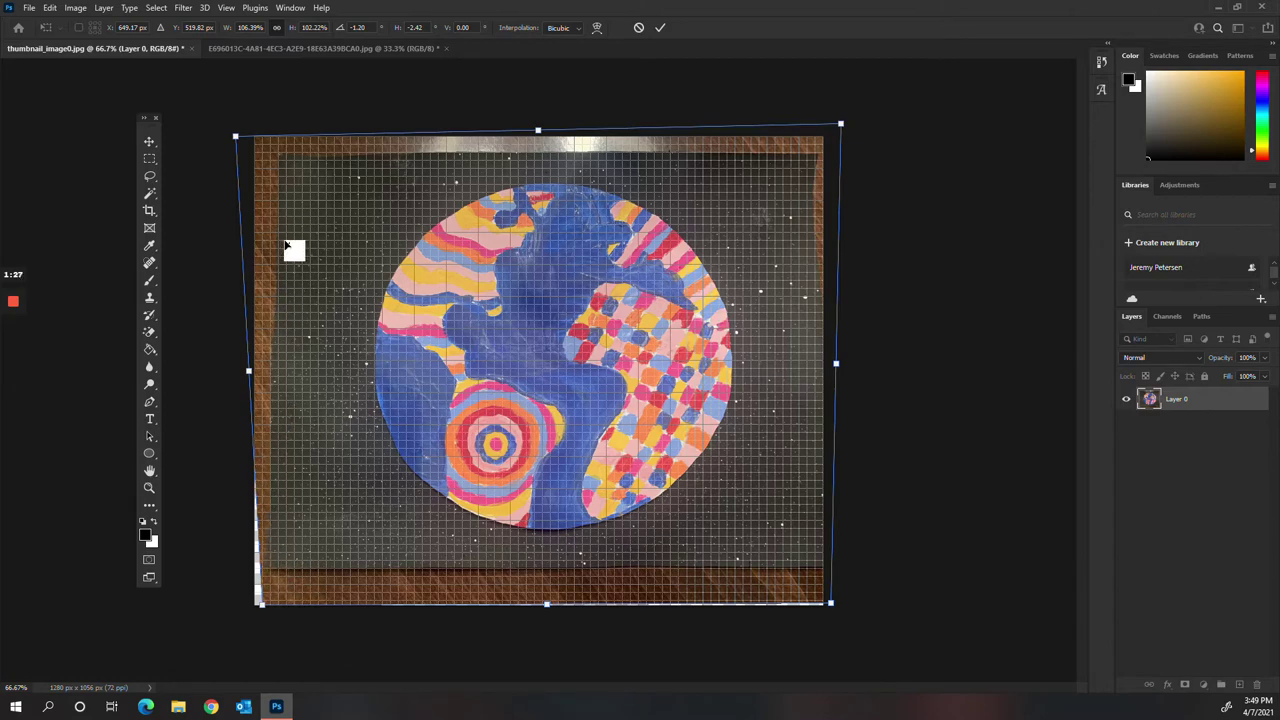
Refine the top-left corner and top edge until the paper sits square, at 108.74% × 102.22%
click(237, 141)
drag(237, 141, 230, 137)
drag(540, 133, 532, 128)
drag(614, 335, 618, 337)
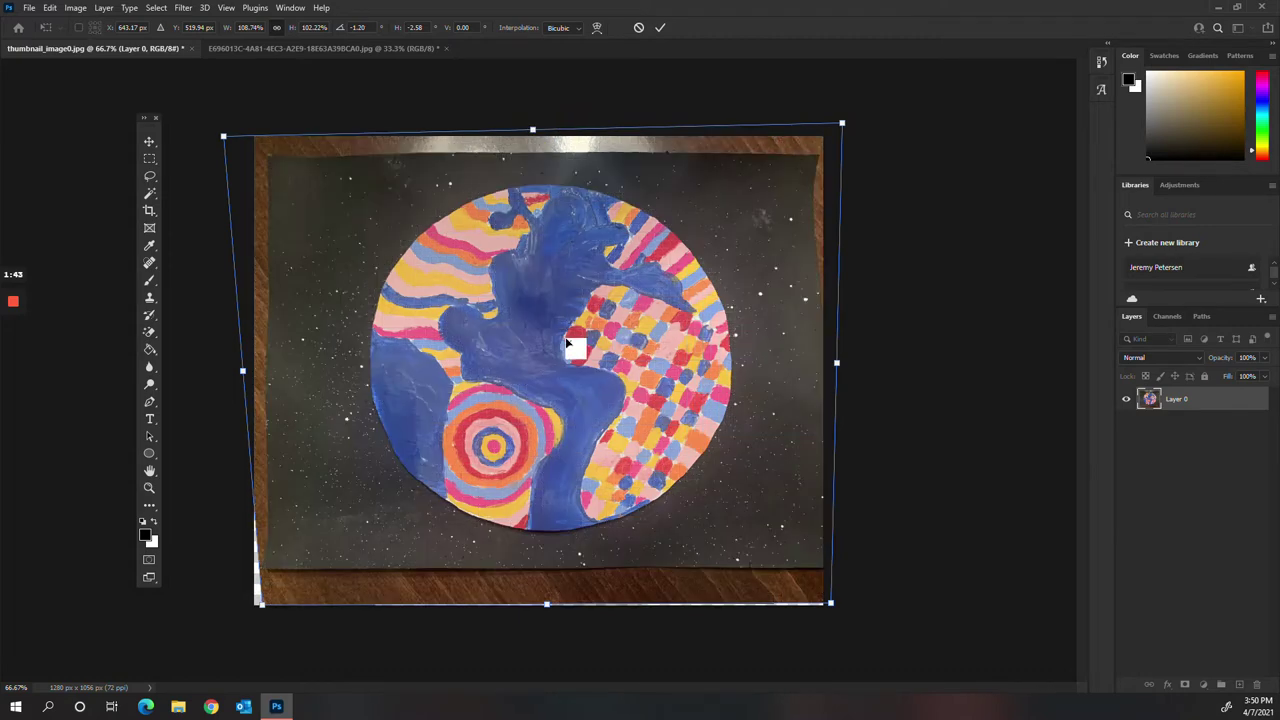
Crop all four sides to the black paper border, leaving a 1215 × 906 px canvas
click(149, 212)
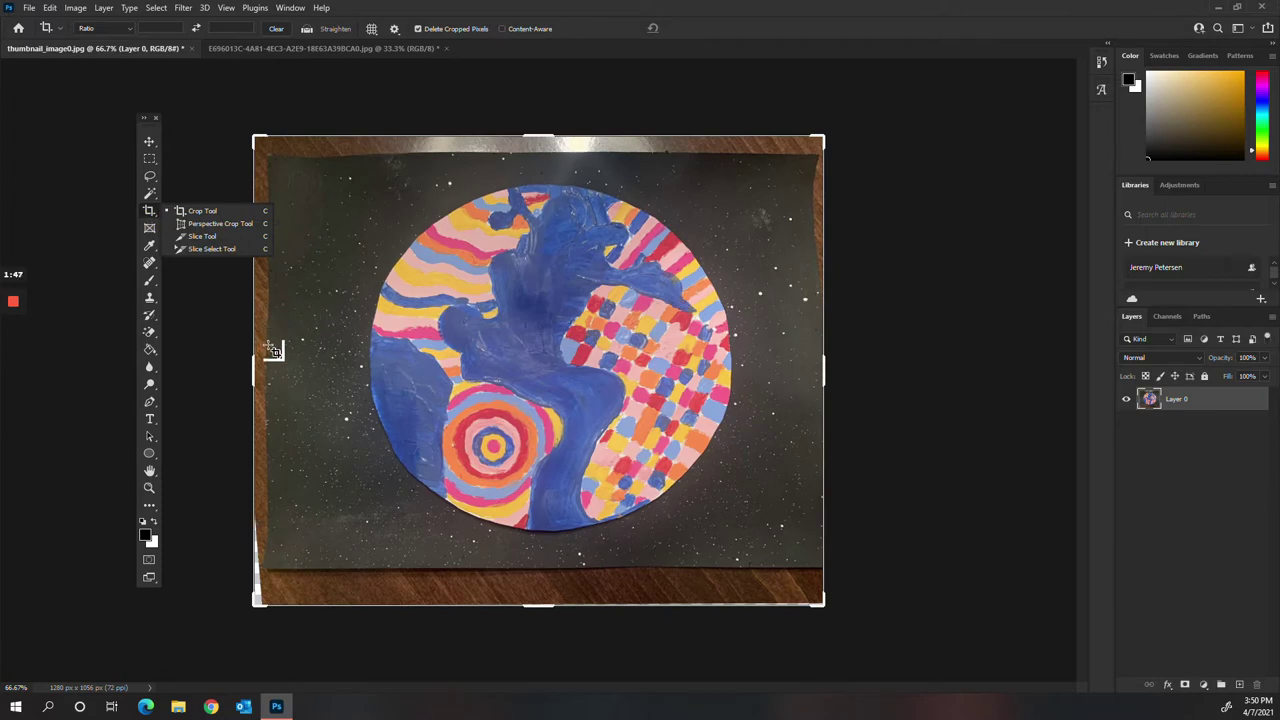
drag(254, 372, 264, 384)
drag(543, 133, 543, 136)
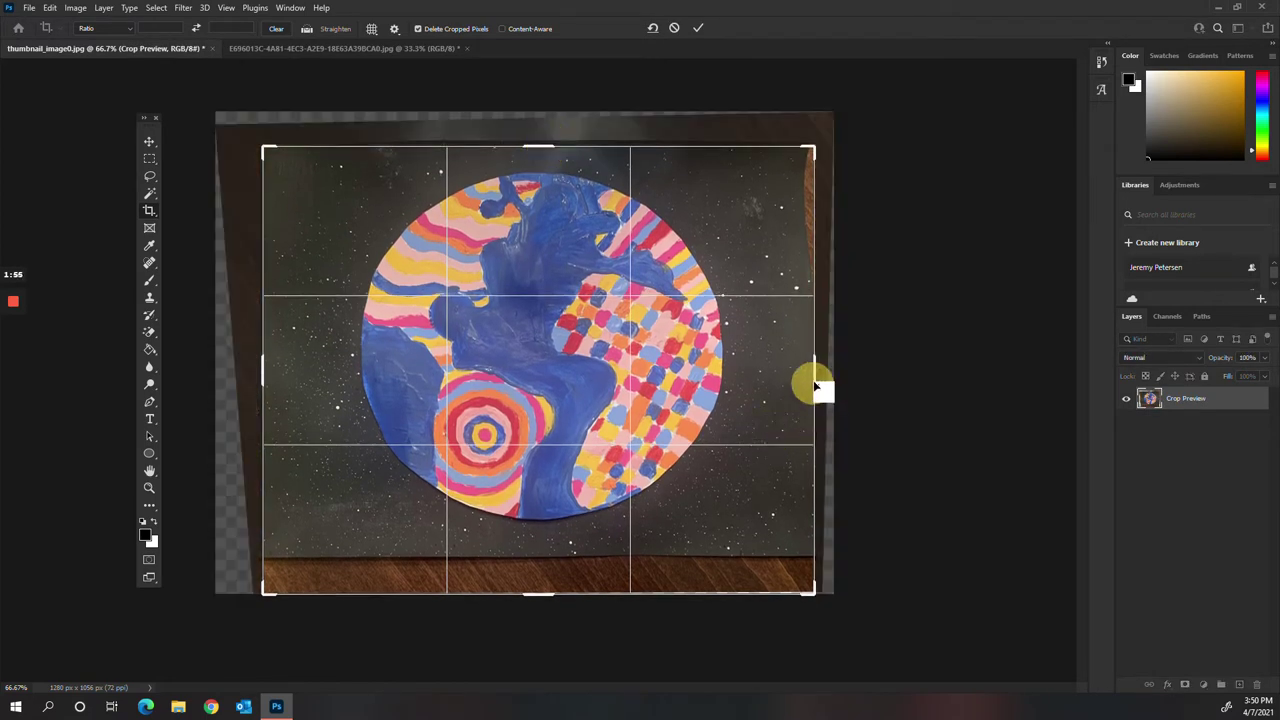
drag(815, 385, 809, 378)
drag(537, 593, 537, 571)
click(696, 28)
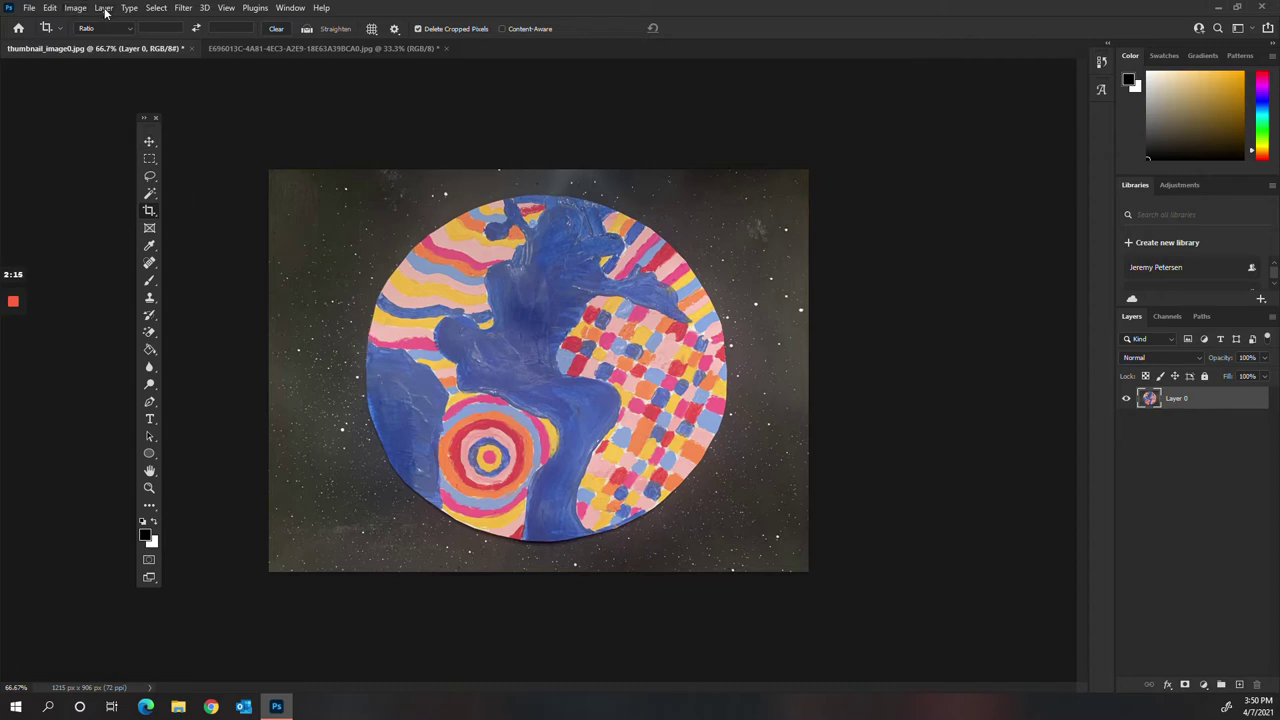
Add a Curves 1 adjustment layer above Layer 0
click(108, 8)
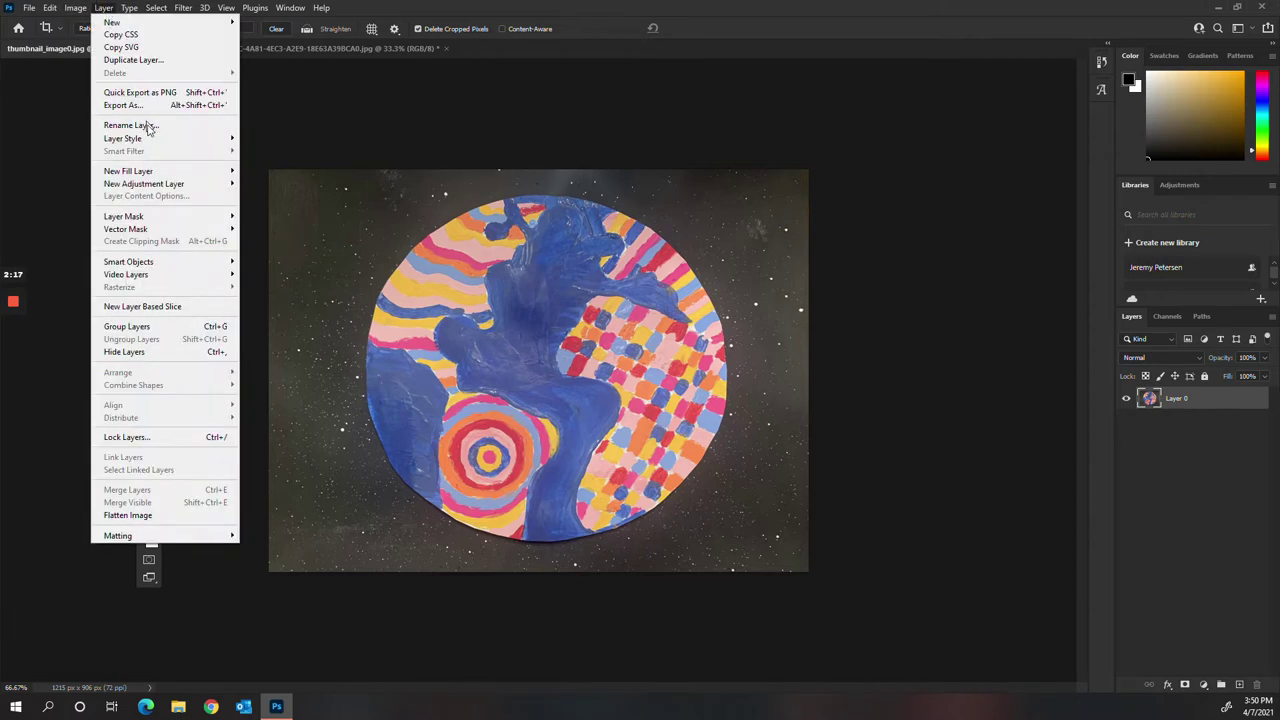
mouse_move(158, 186)
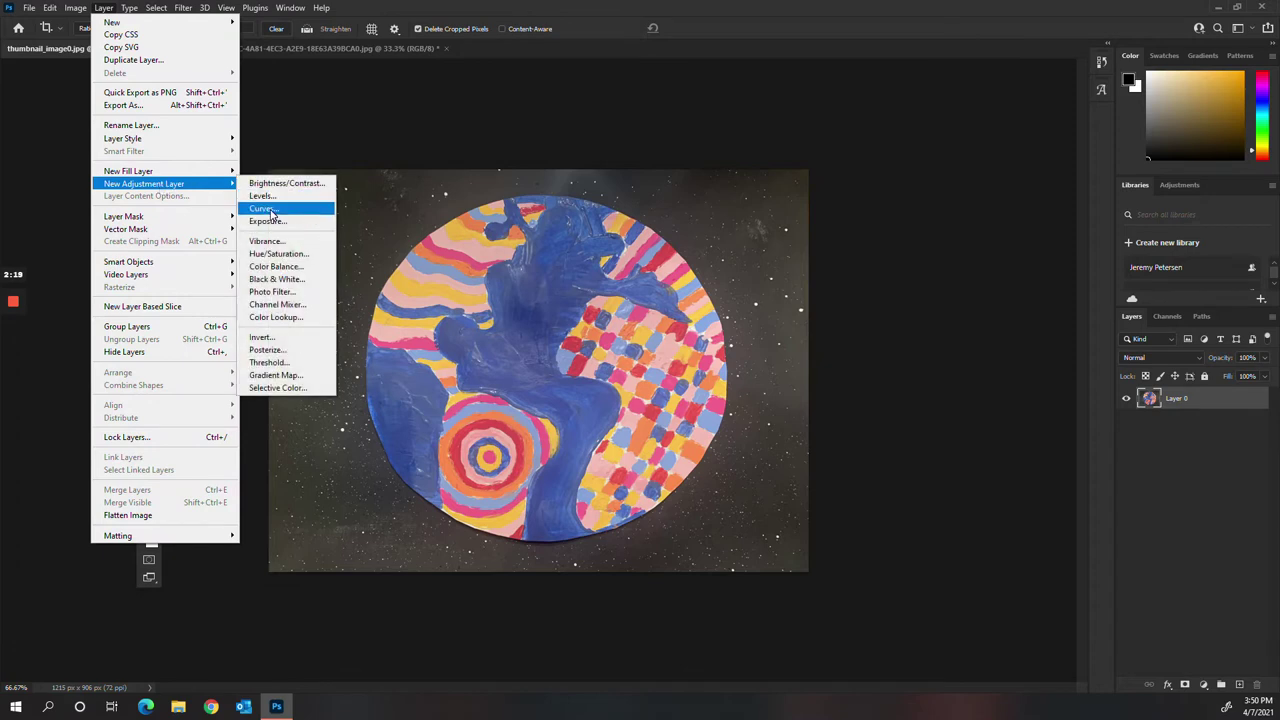
click(264, 208)
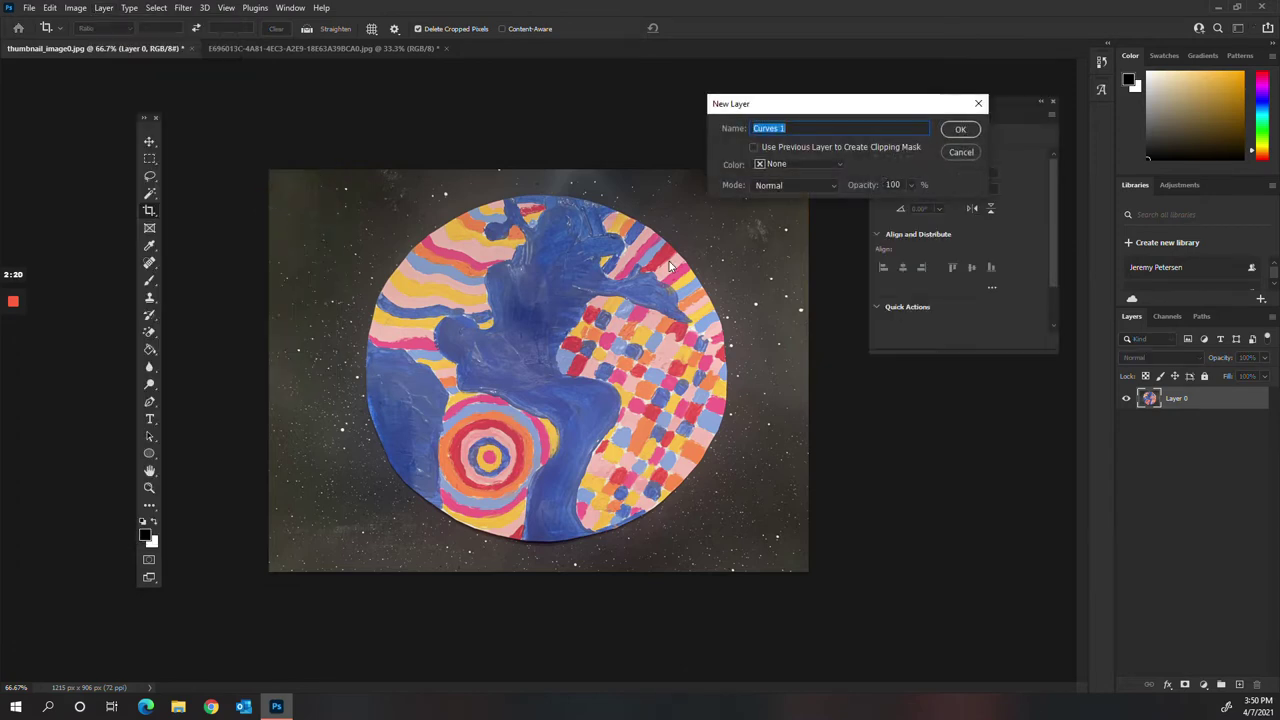
click(960, 129)
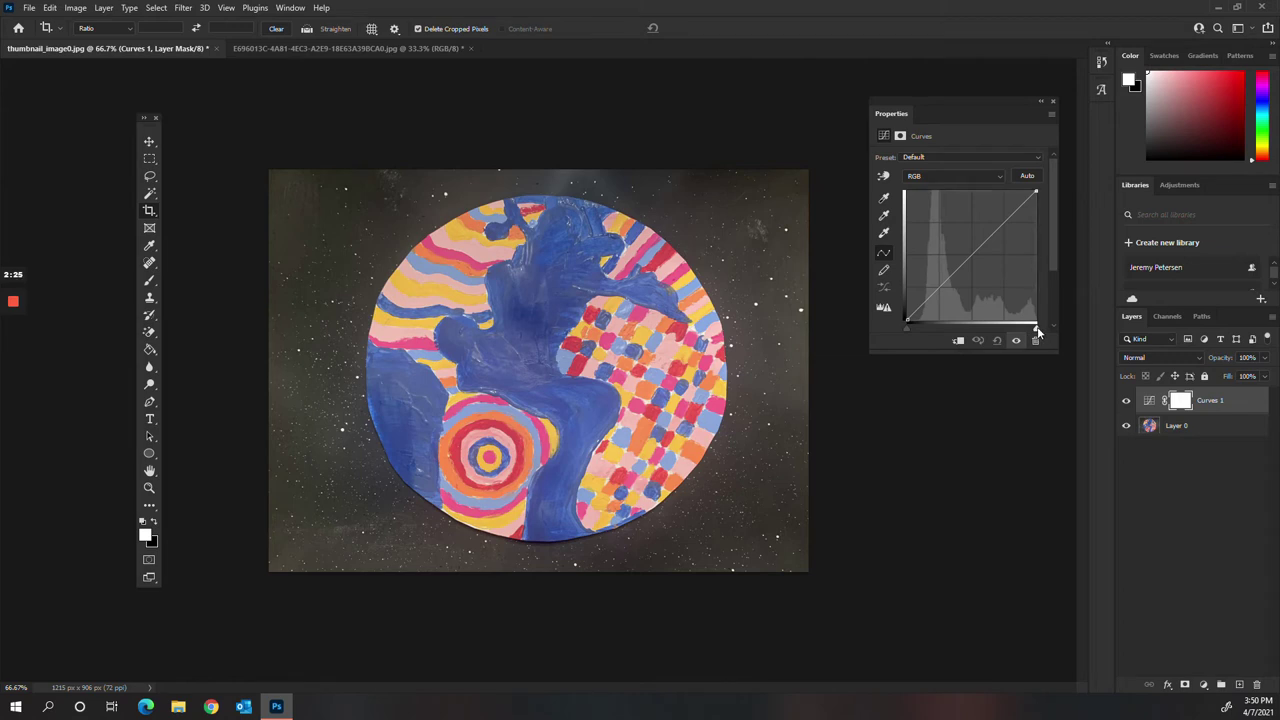
Alt-drag the white point until highlights just clip, and raise the black point to deepen shadows
drag(1037, 333, 1048, 340)
mouse_move(1037, 328)
mouse_down()
mouse_move(1045, 340)
mouse_move(1006, 332)
mouse_move(1044, 334)
mouse_up()
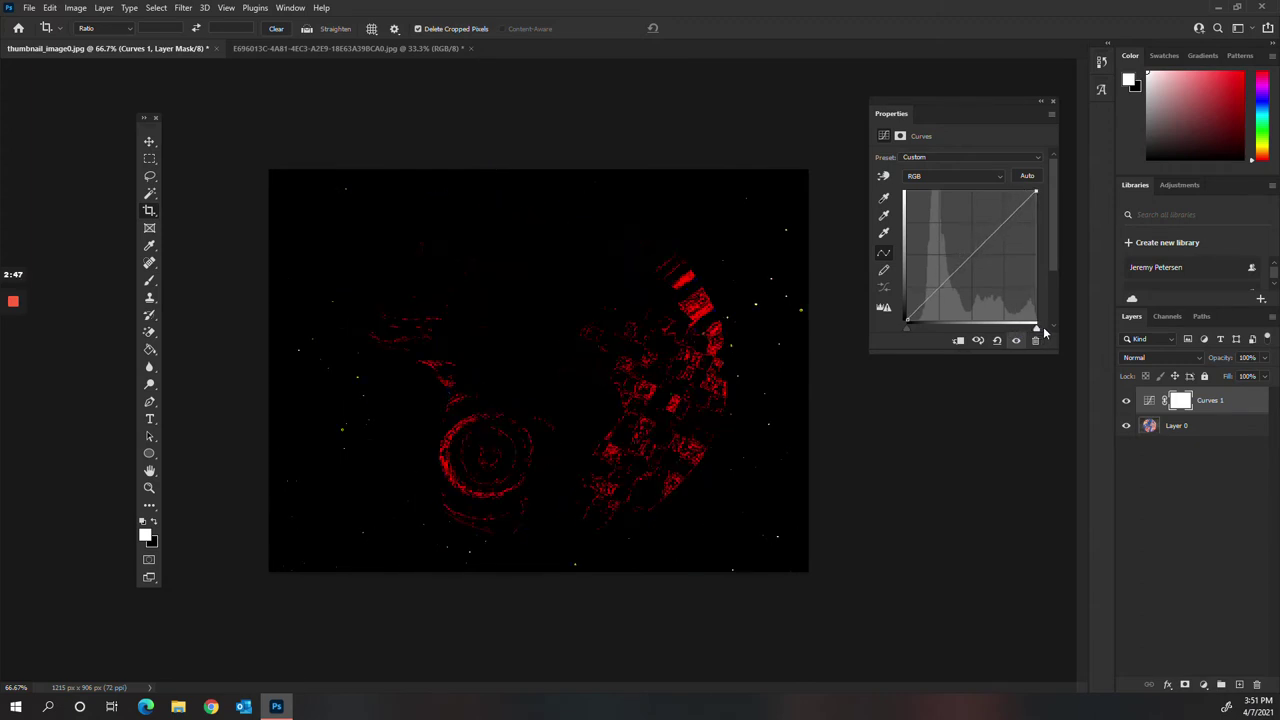
drag(1044, 333, 1044, 333)
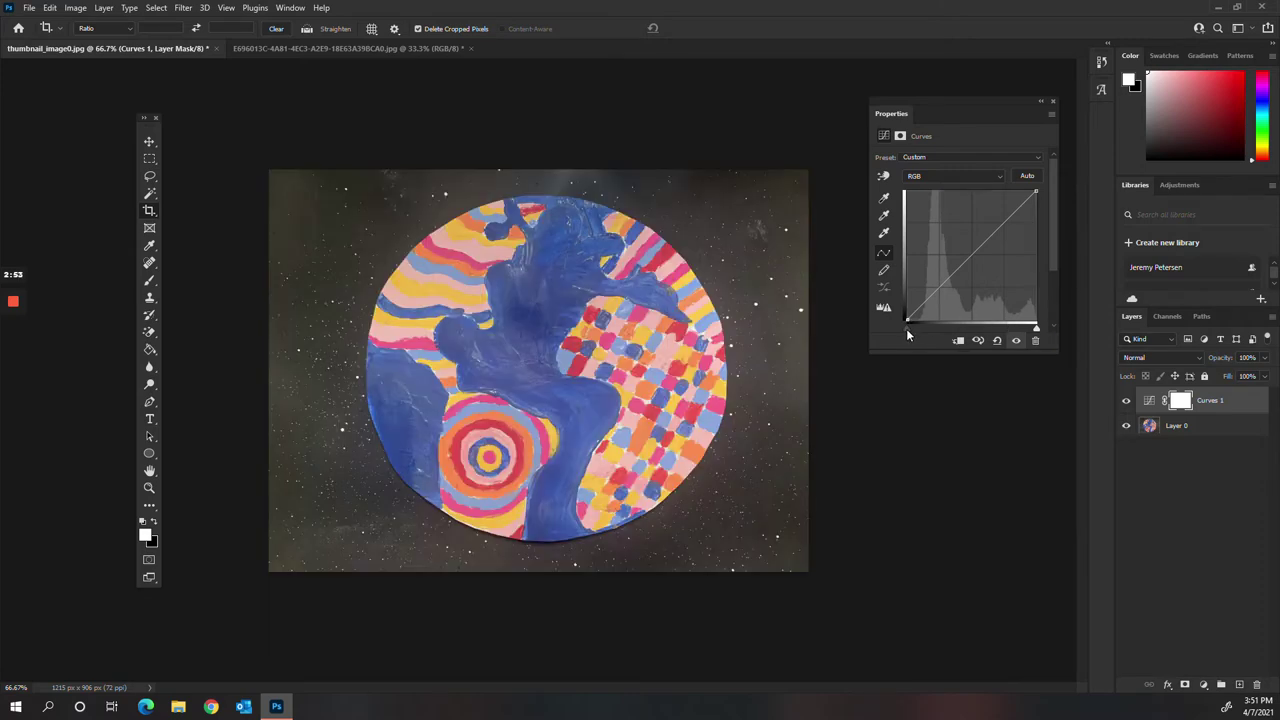
mouse_move(906, 328)
mouse_down()
mouse_move(941, 328)
mouse_move(924, 328)
mouse_up()
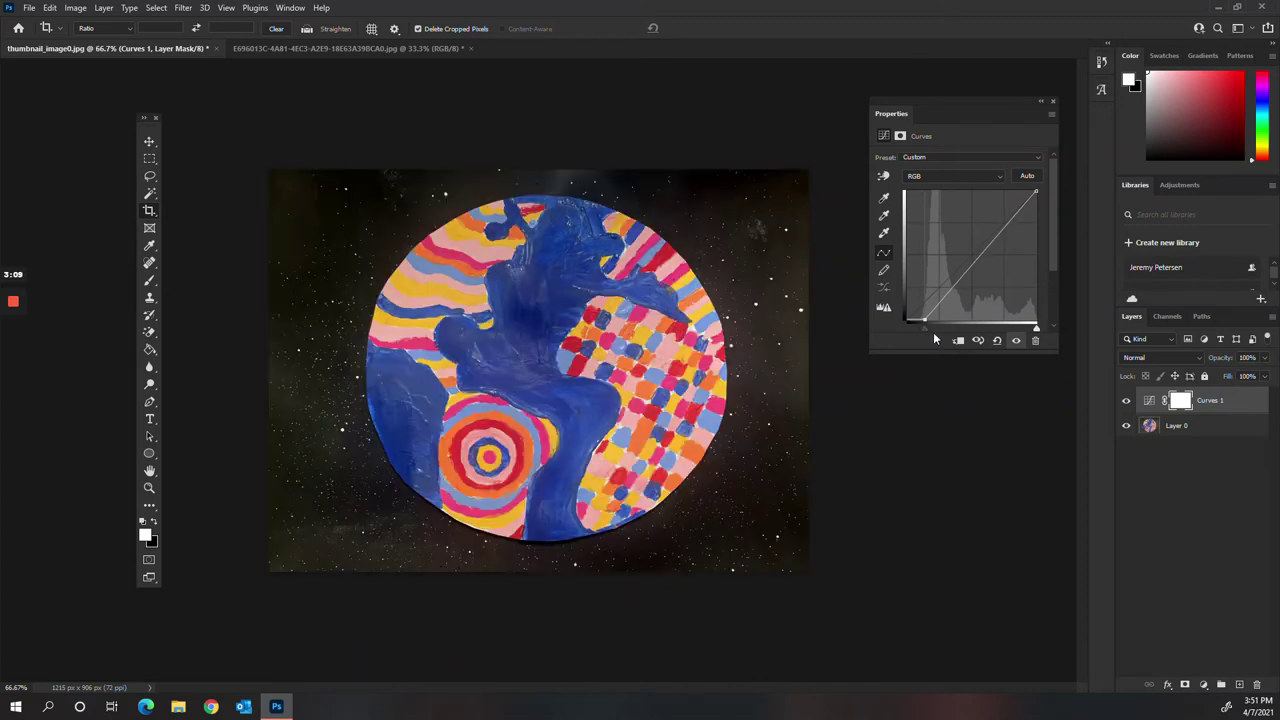
Toggle Curves 1 visibility to compare before and after, then close its Properties
click(1018, 341)
click(1018, 341)
click(1018, 342)
click(1018, 342)
click(1018, 341)
click(1018, 341)
click(1052, 100)
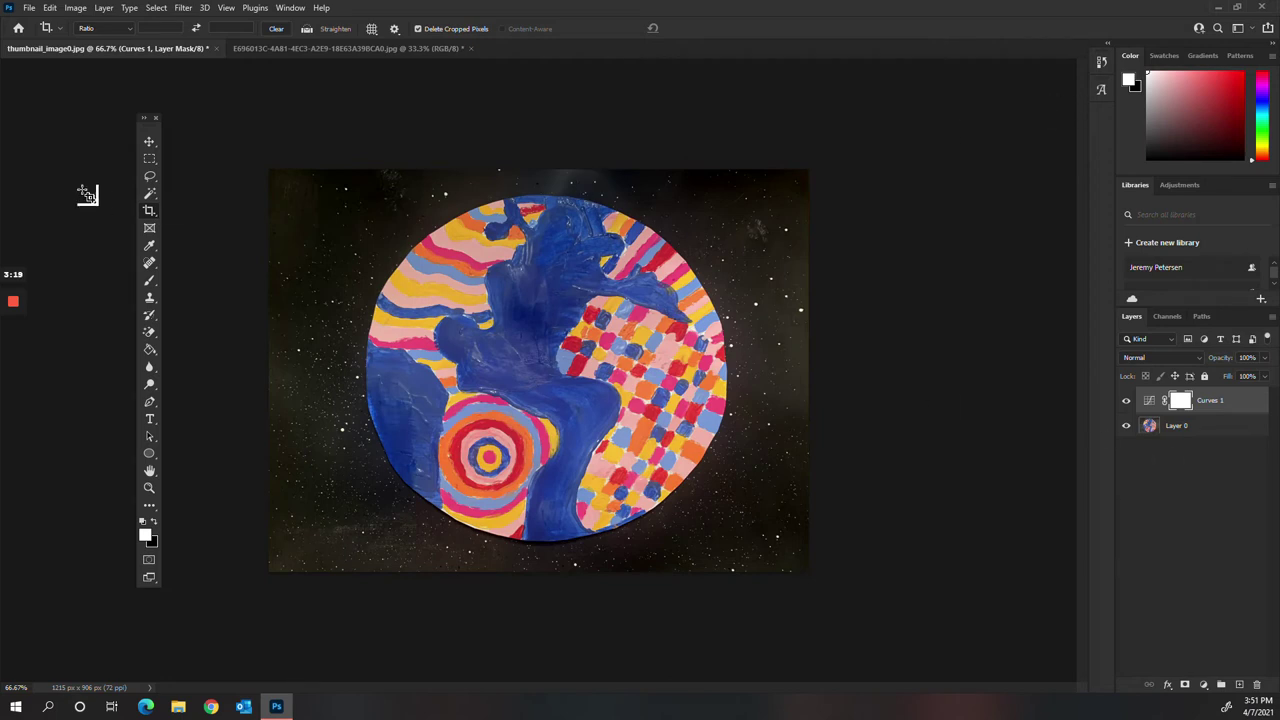
click(29, 7)
click(75, 168)
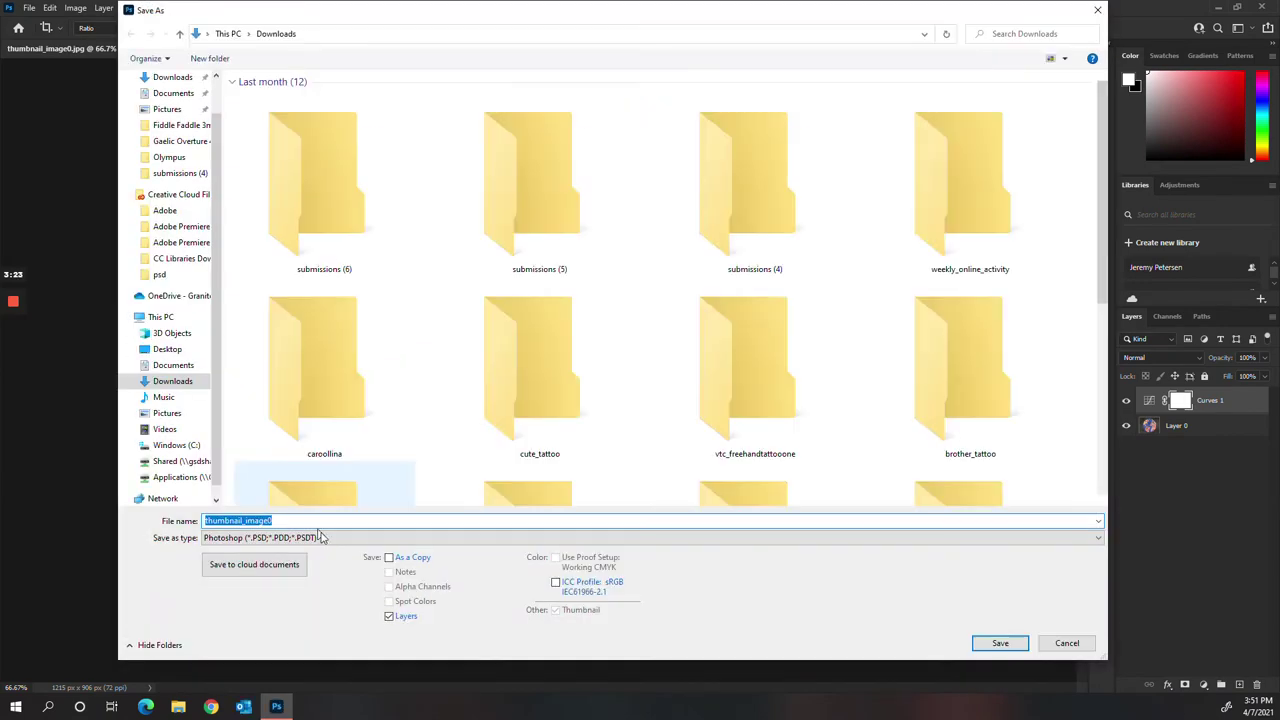
click(320, 539)
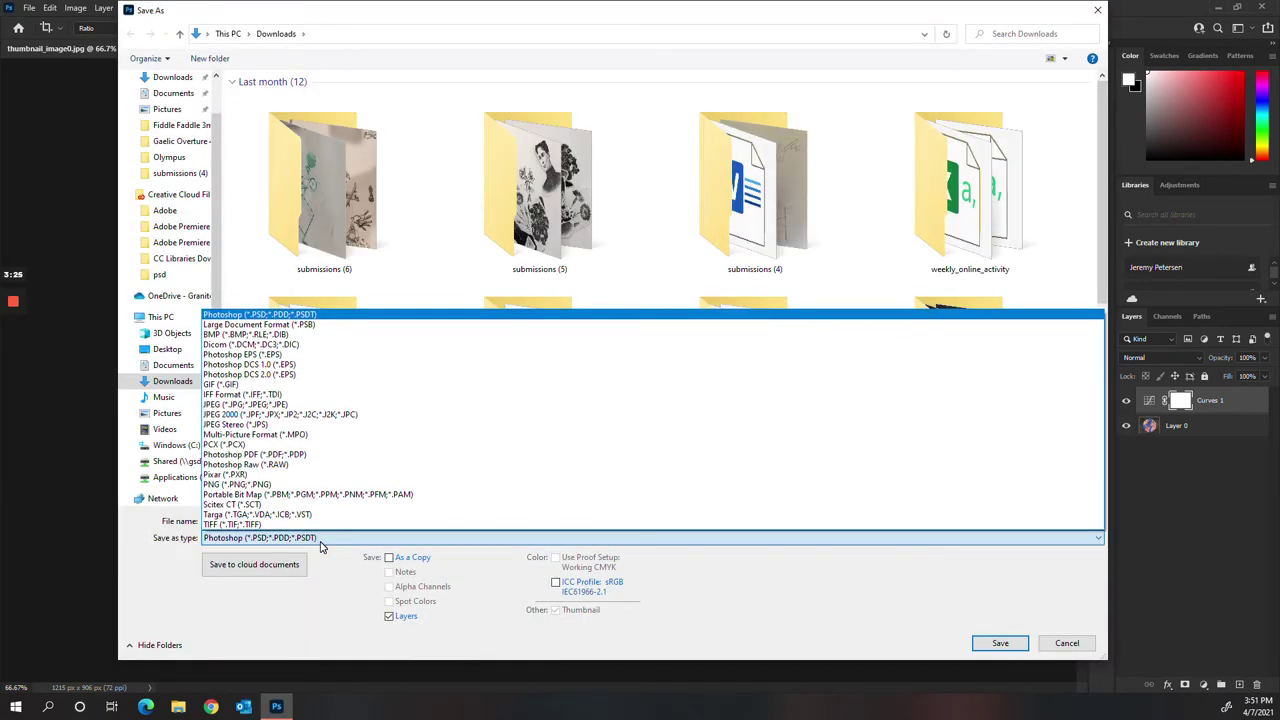
click(283, 405)
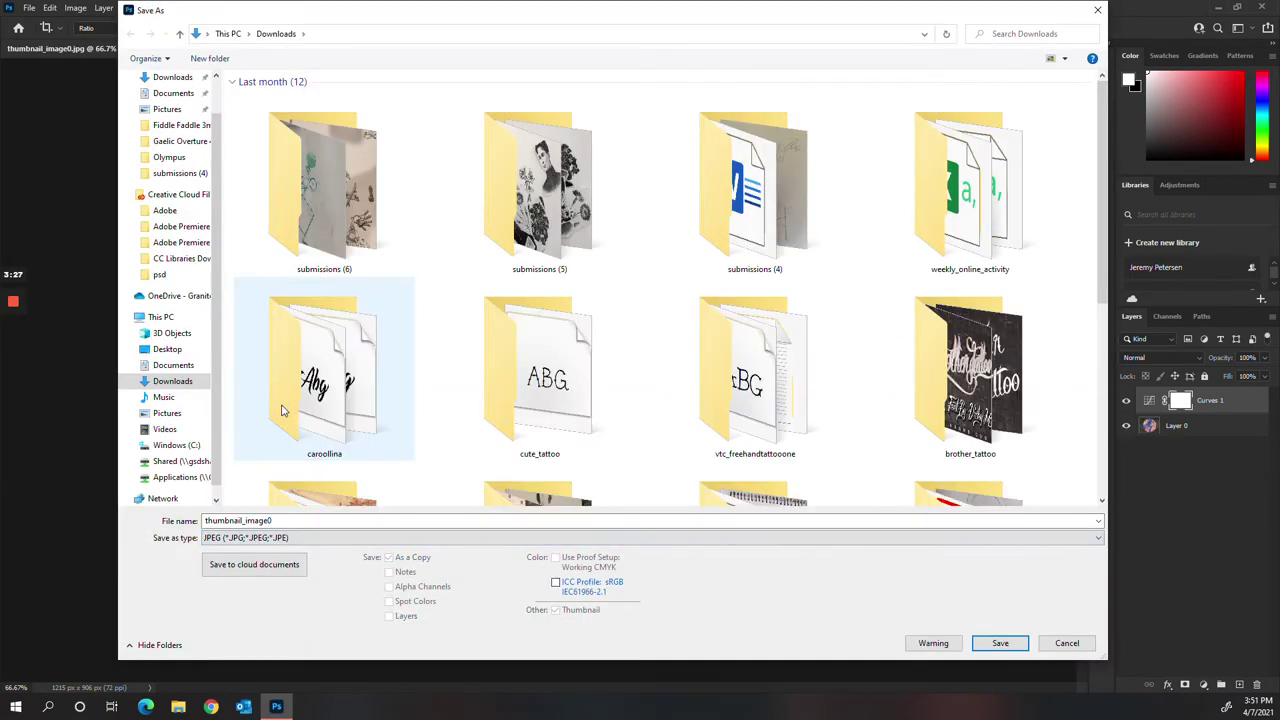
double_click(300, 521)
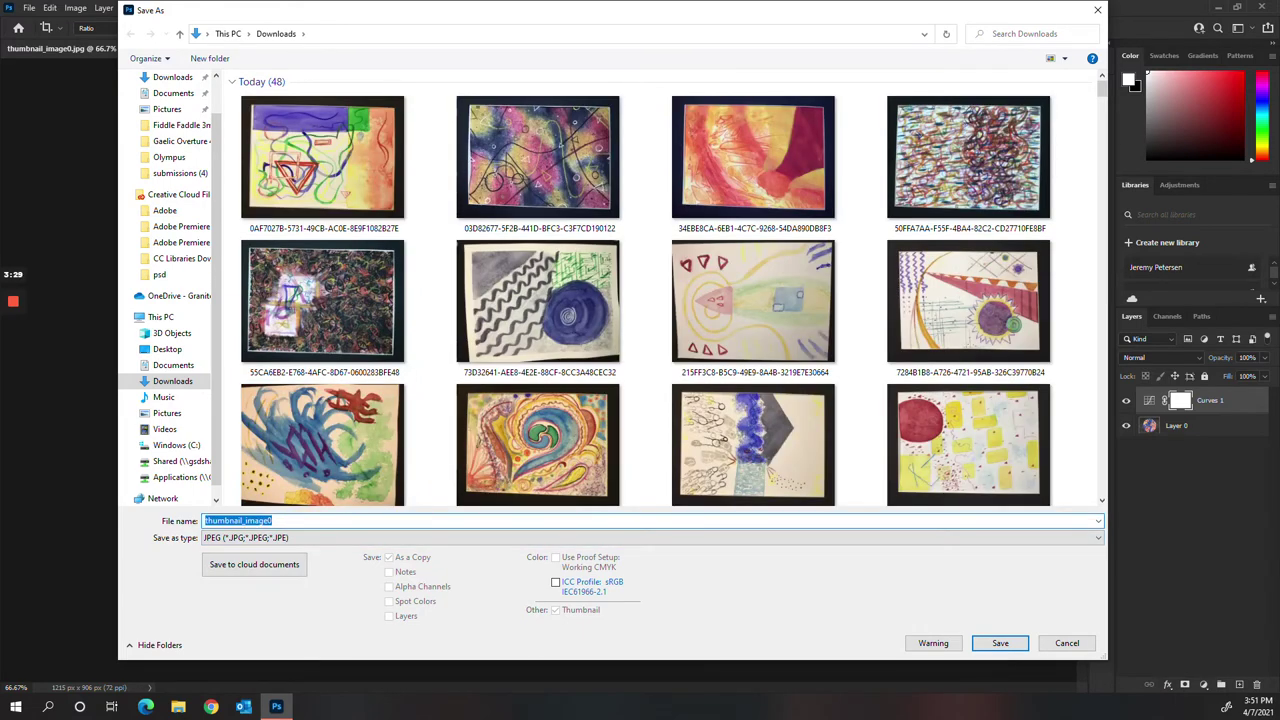
text(fdsighgberwk)
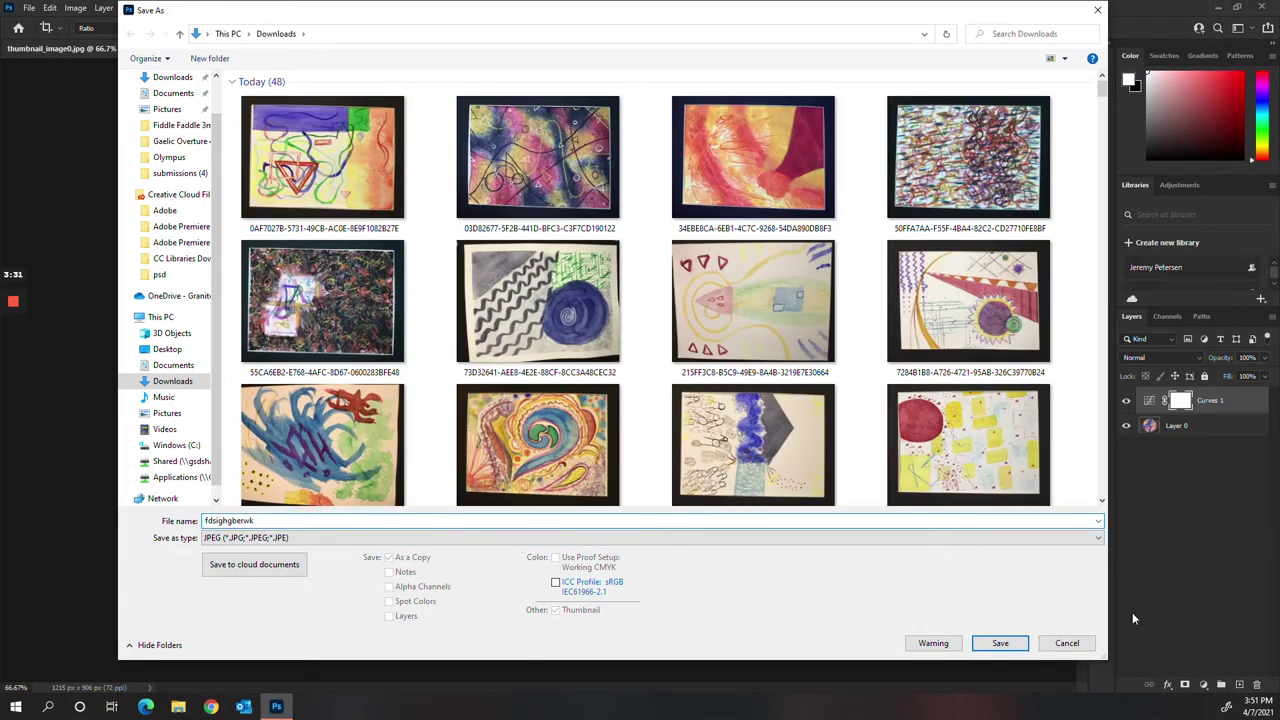
click(1067, 643)
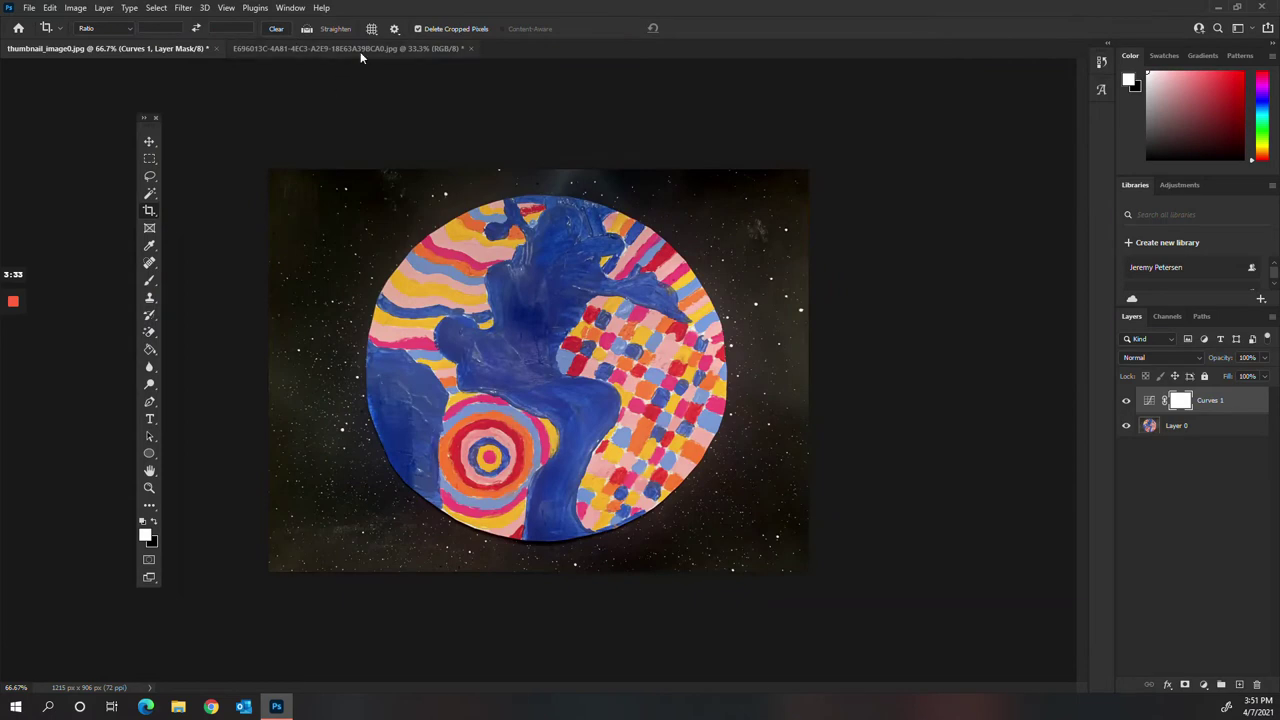
On the watercolor scan, Paint Bucket the dark grey border solid black
click(360, 52)
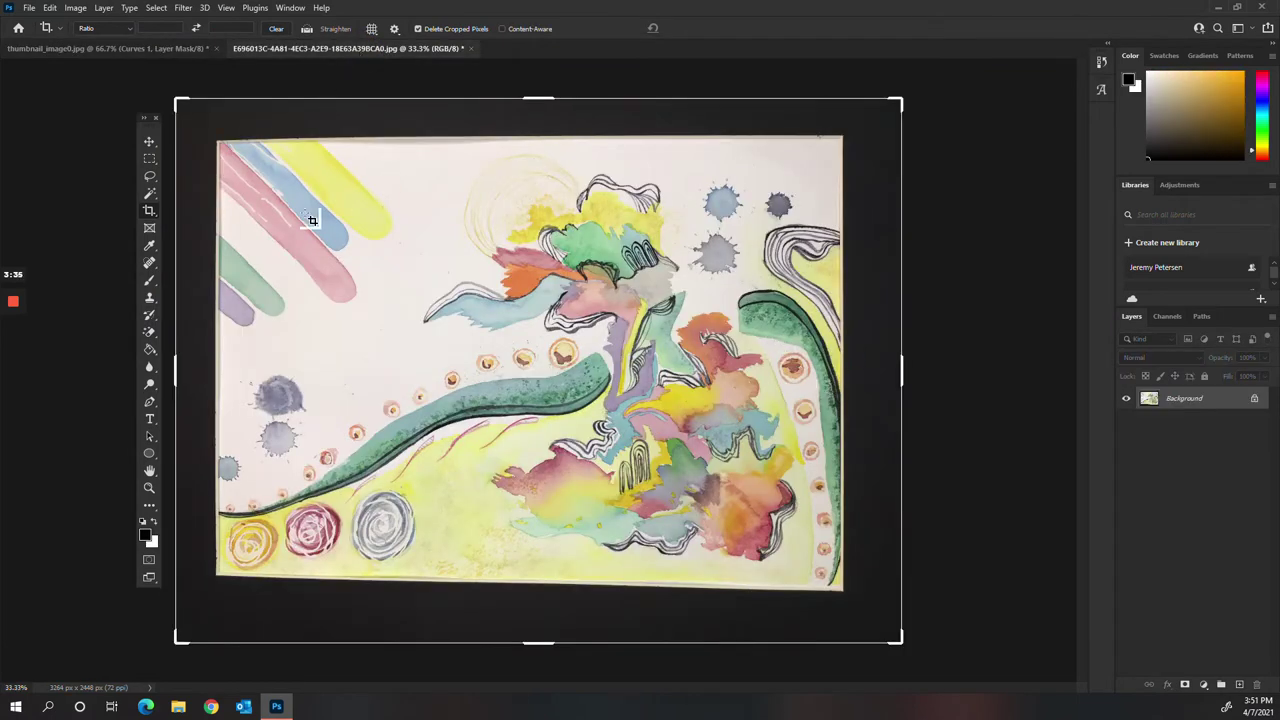
click(150, 350)
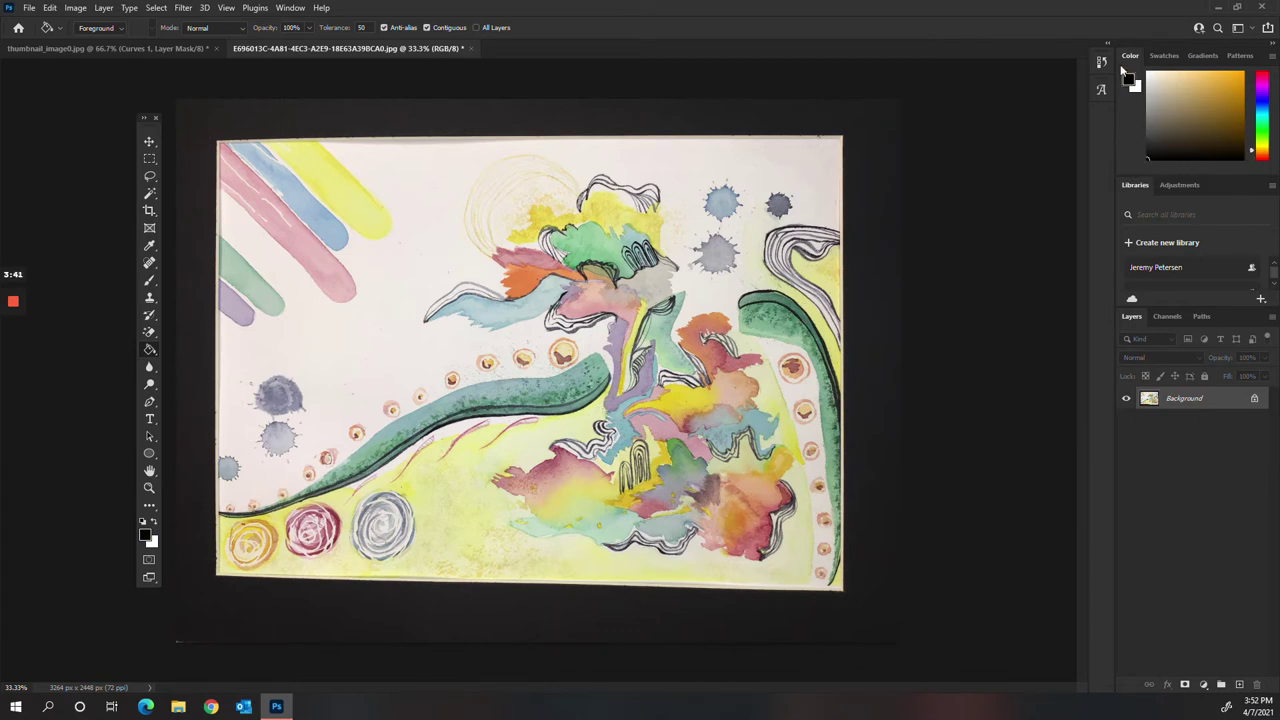
click(880, 263)
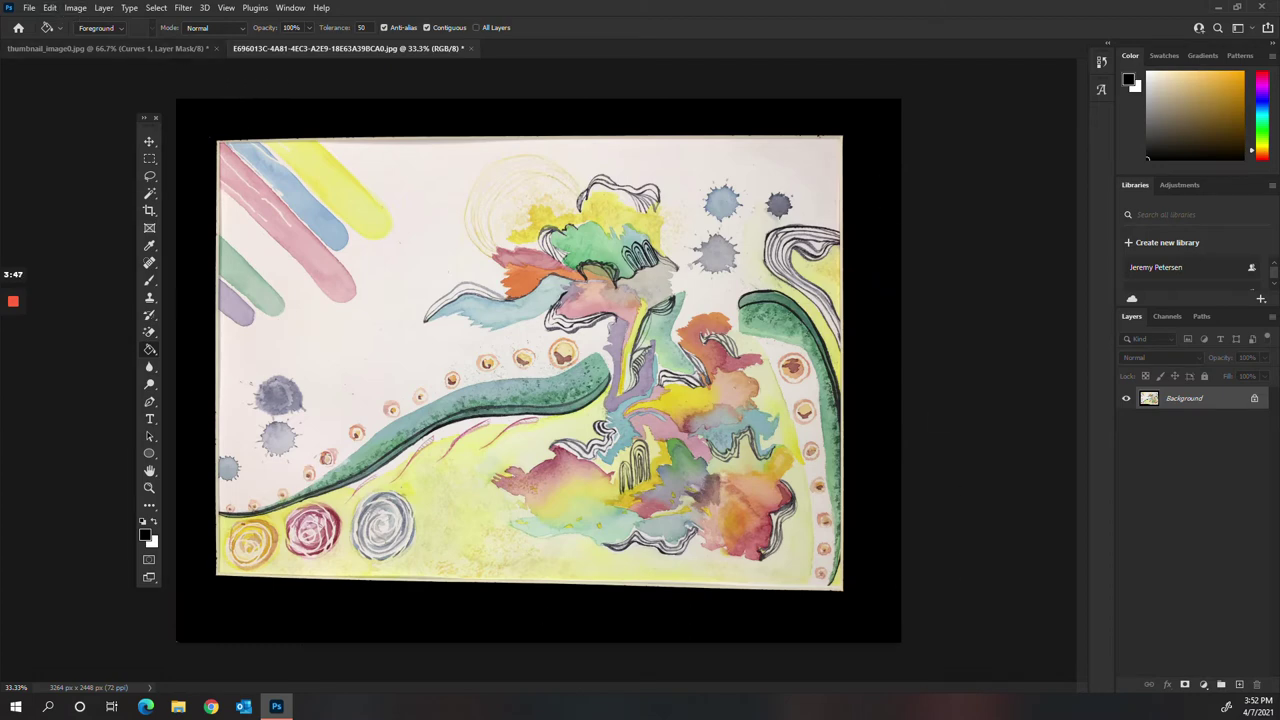
Convert Background to Layer 0, start a Perspective transform, and show the grid
double_click(1186, 399)
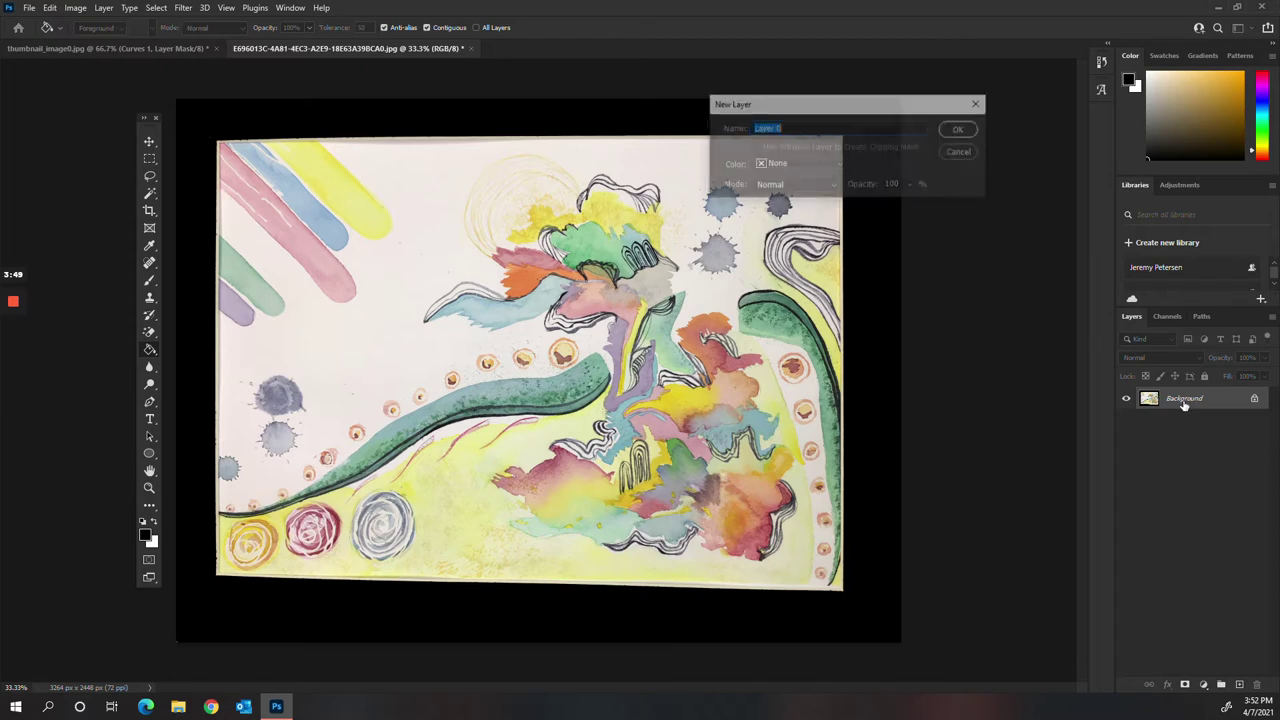
key(Return)
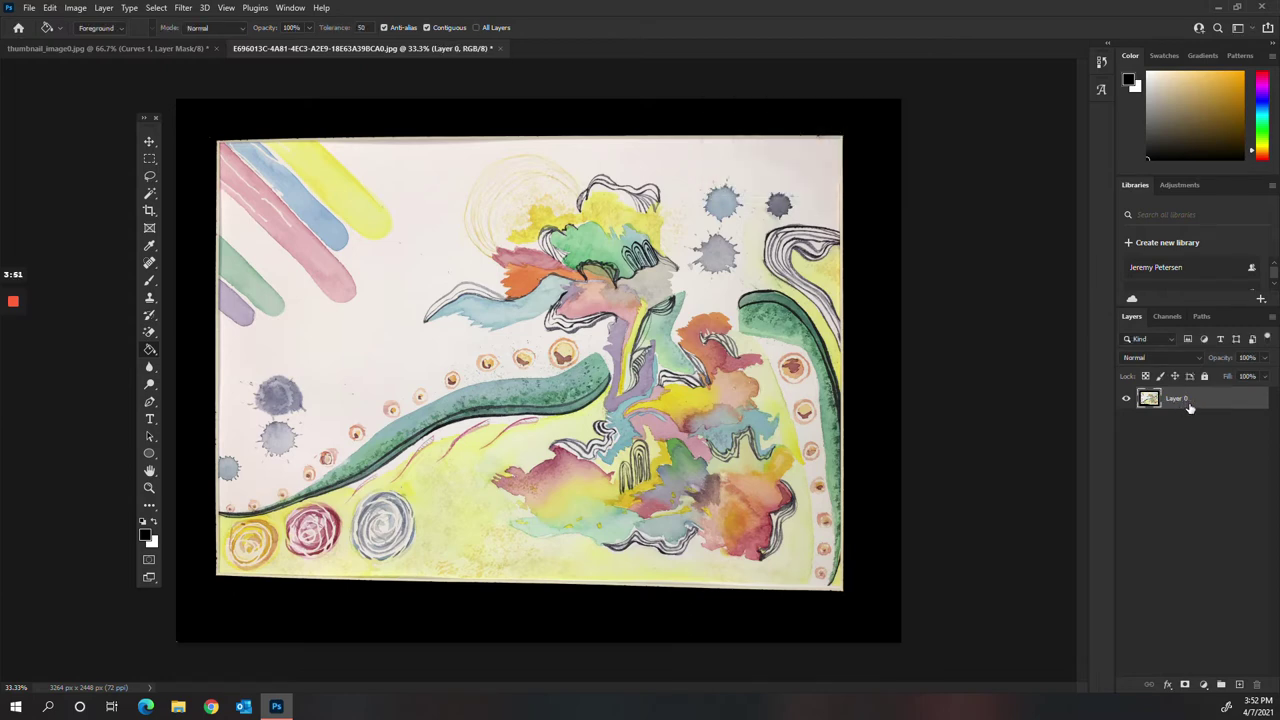
click(50, 8)
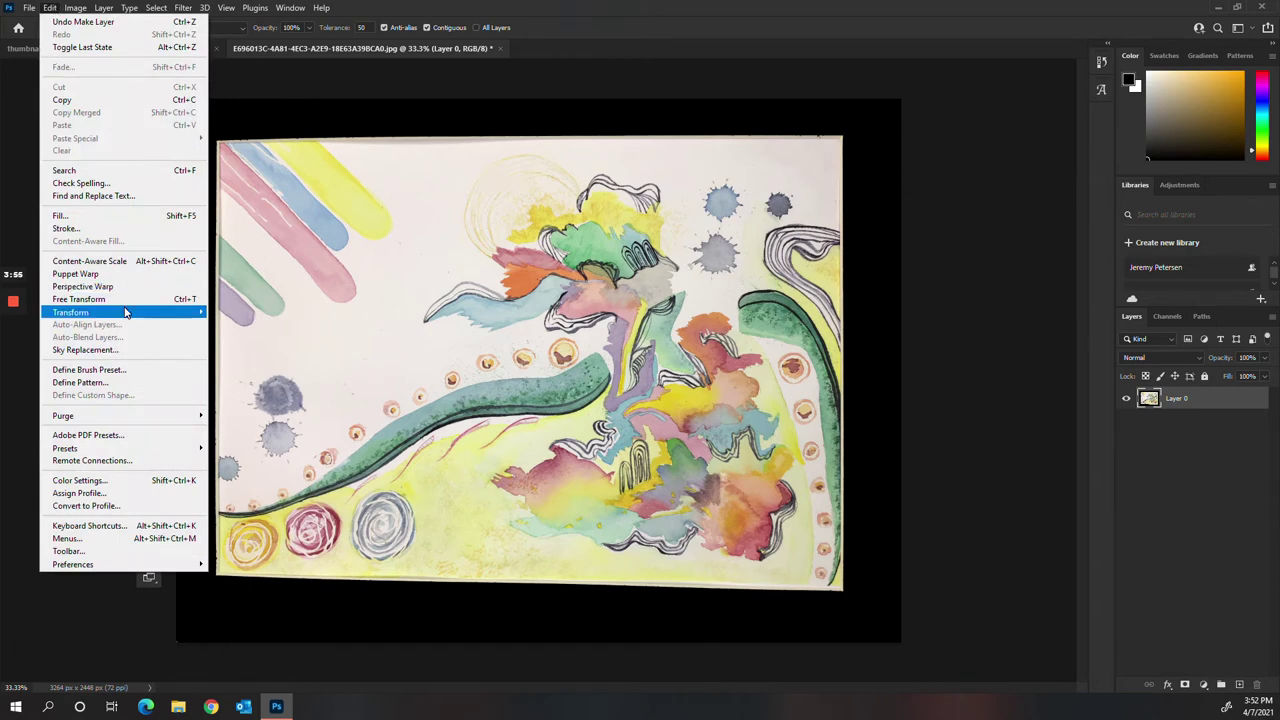
mouse_move(127, 312)
click(252, 383)
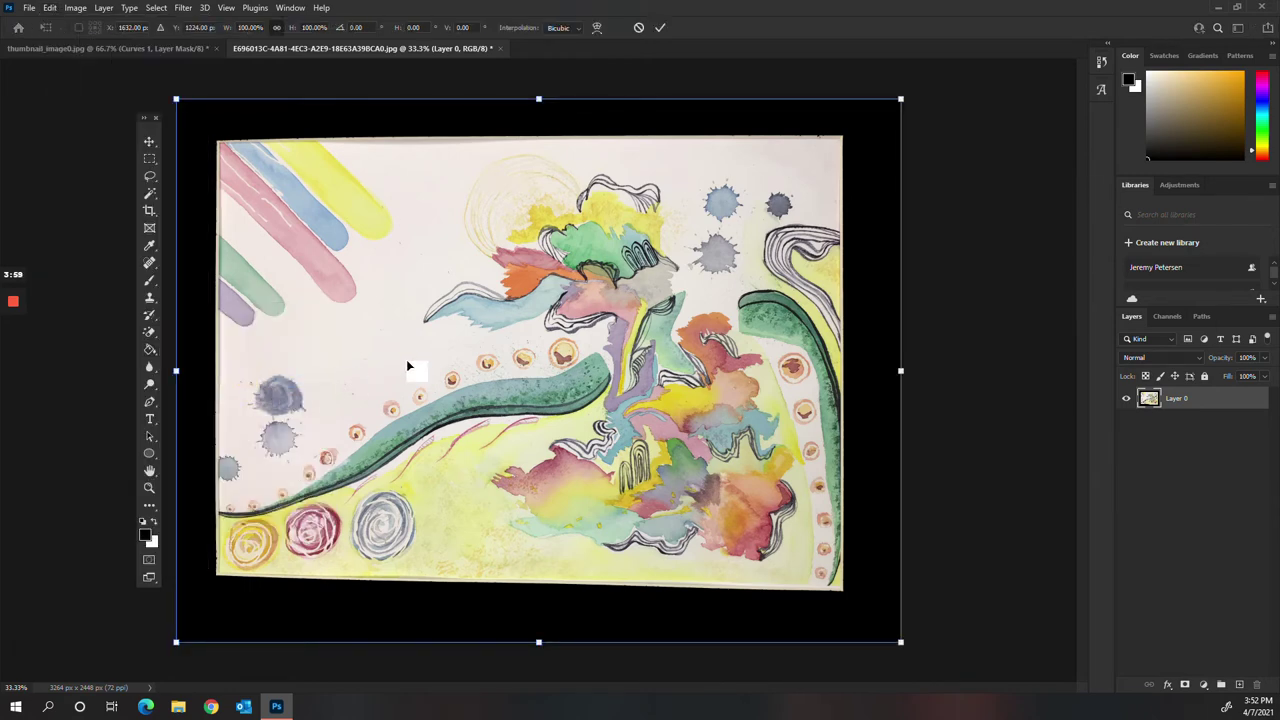
key(ctrl+apostrophe)
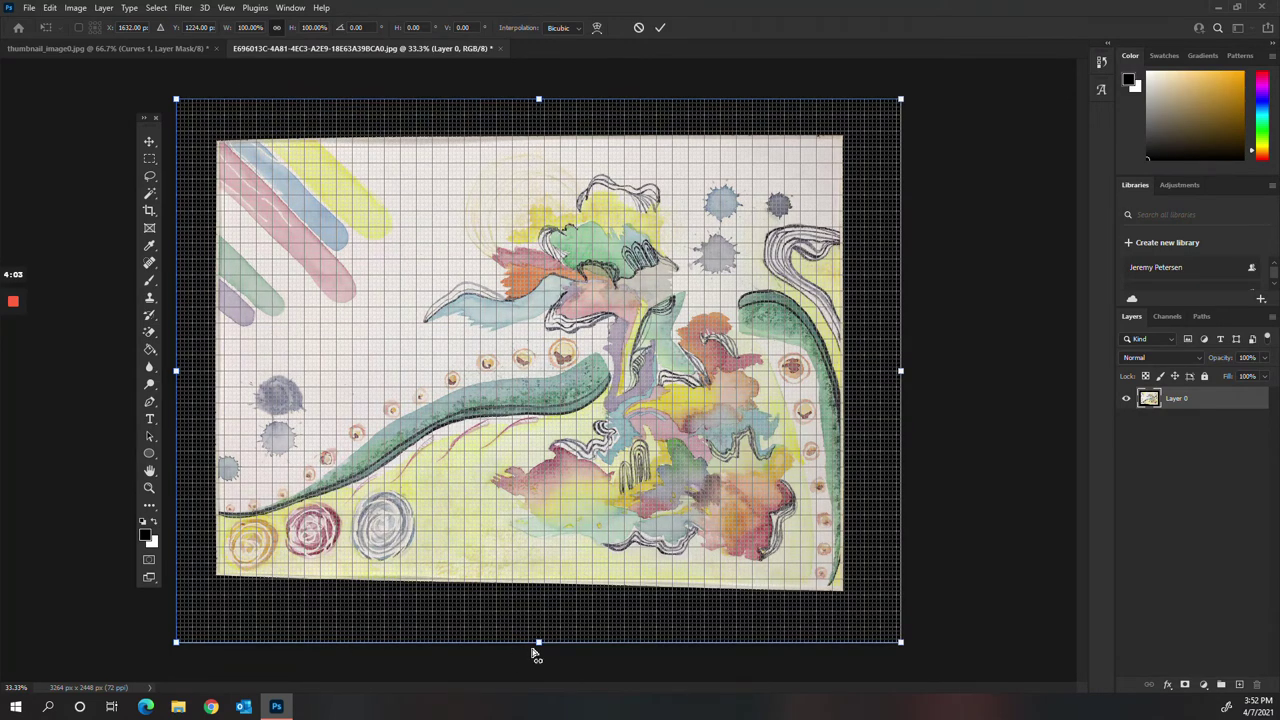
Drag the bottom corners and side handles to square up the painting
drag(900, 641, 902, 636)
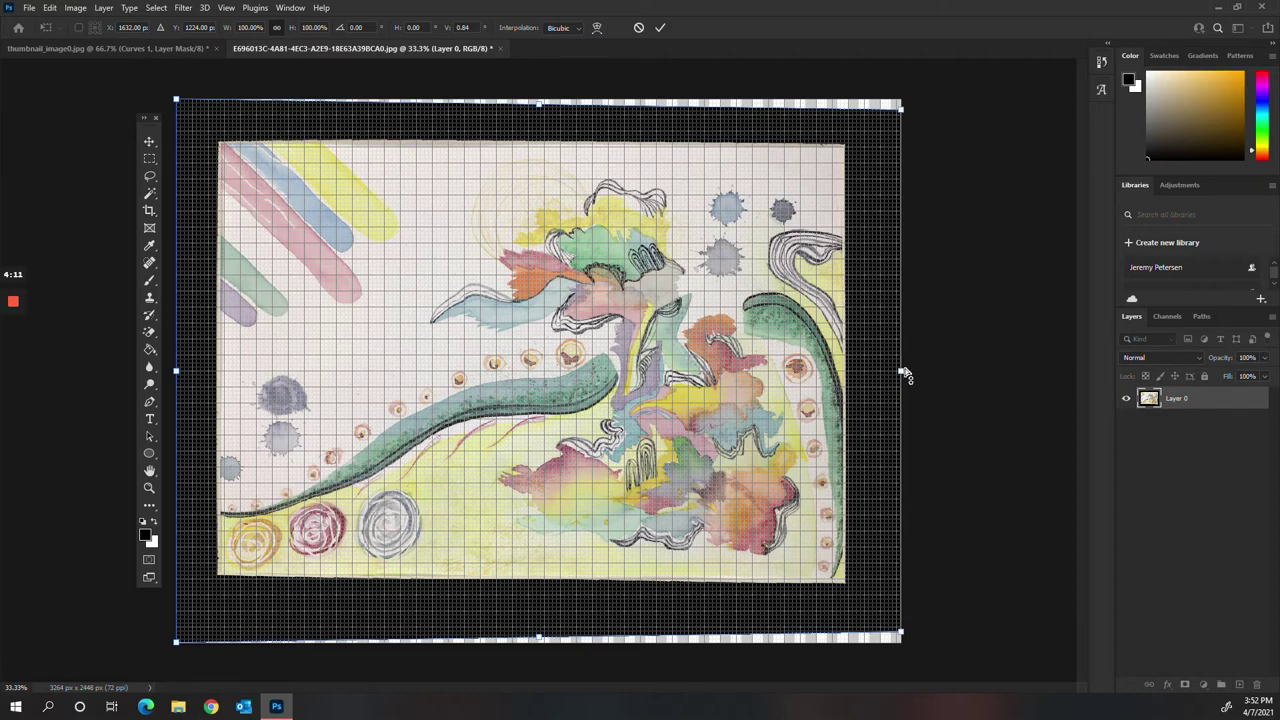
mouse_move(903, 373)
mouse_down()
mouse_move(908, 357)
mouse_move(903, 366)
mouse_up()
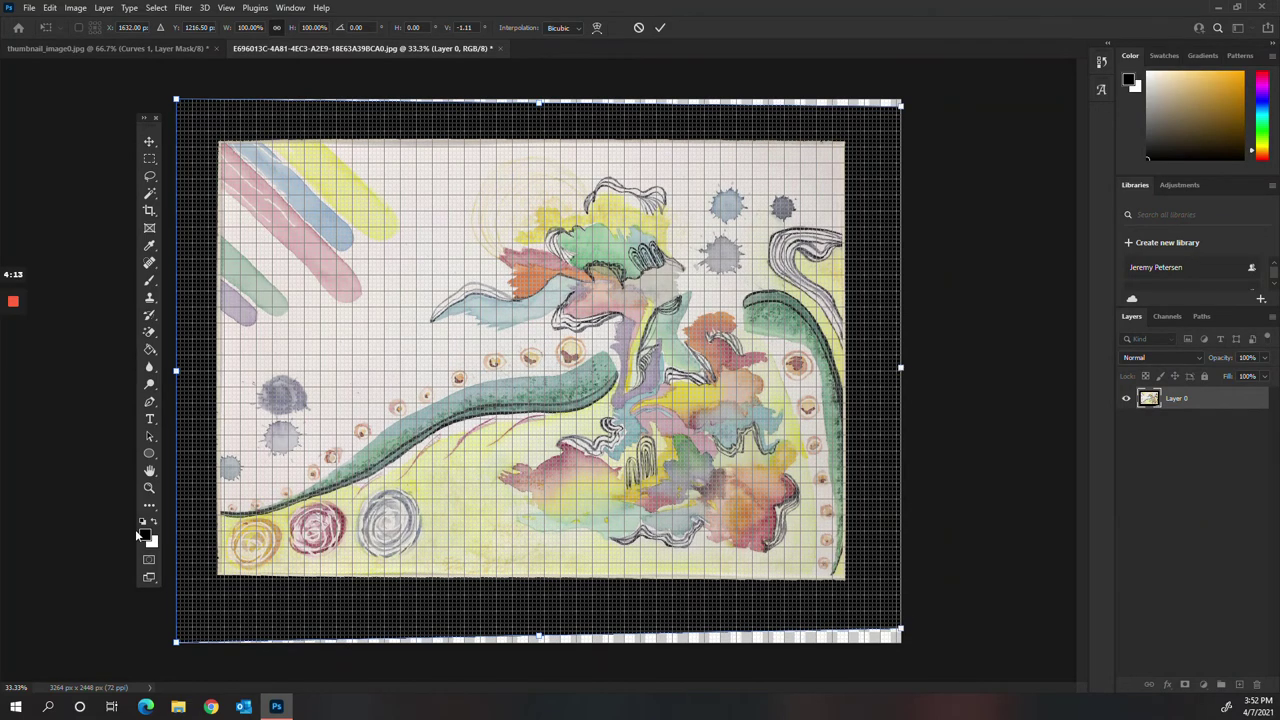
drag(177, 646, 183, 652)
drag(180, 376, 183, 378)
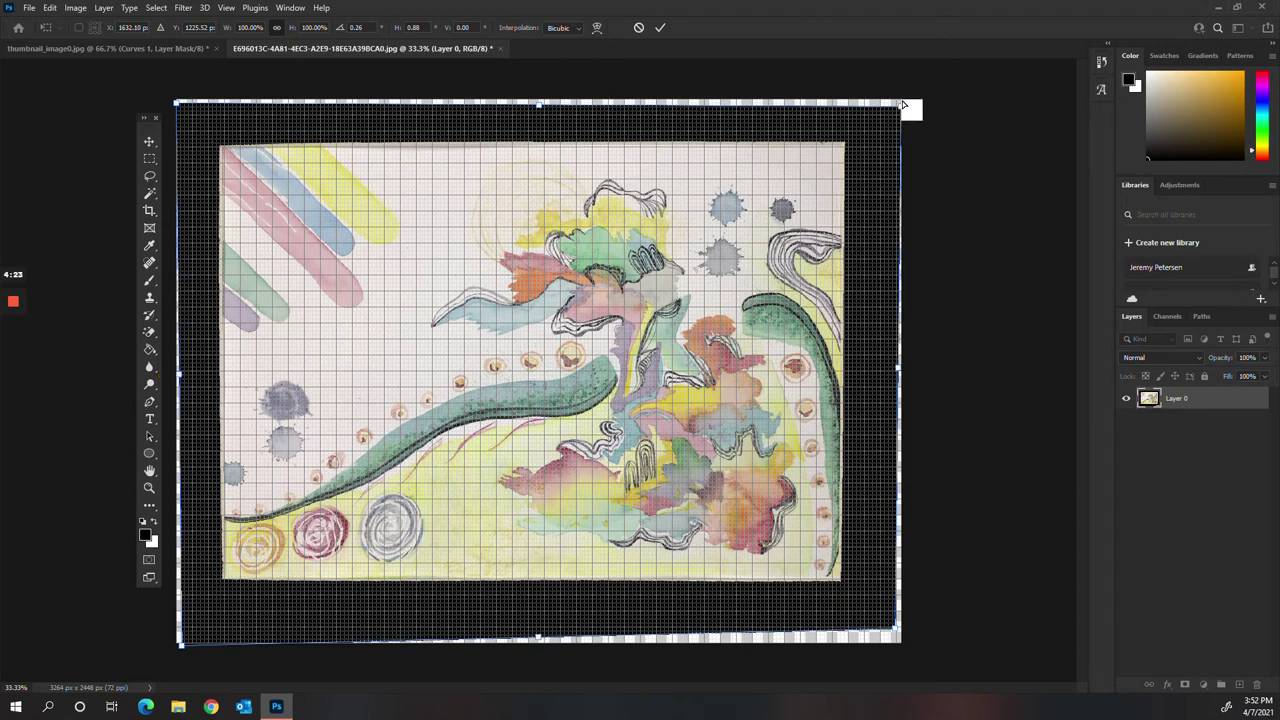
Fine-tune the top-right and bottom-right corners and bottom edge, shifting the painting slightly right and down
drag(903, 112, 903, 114)
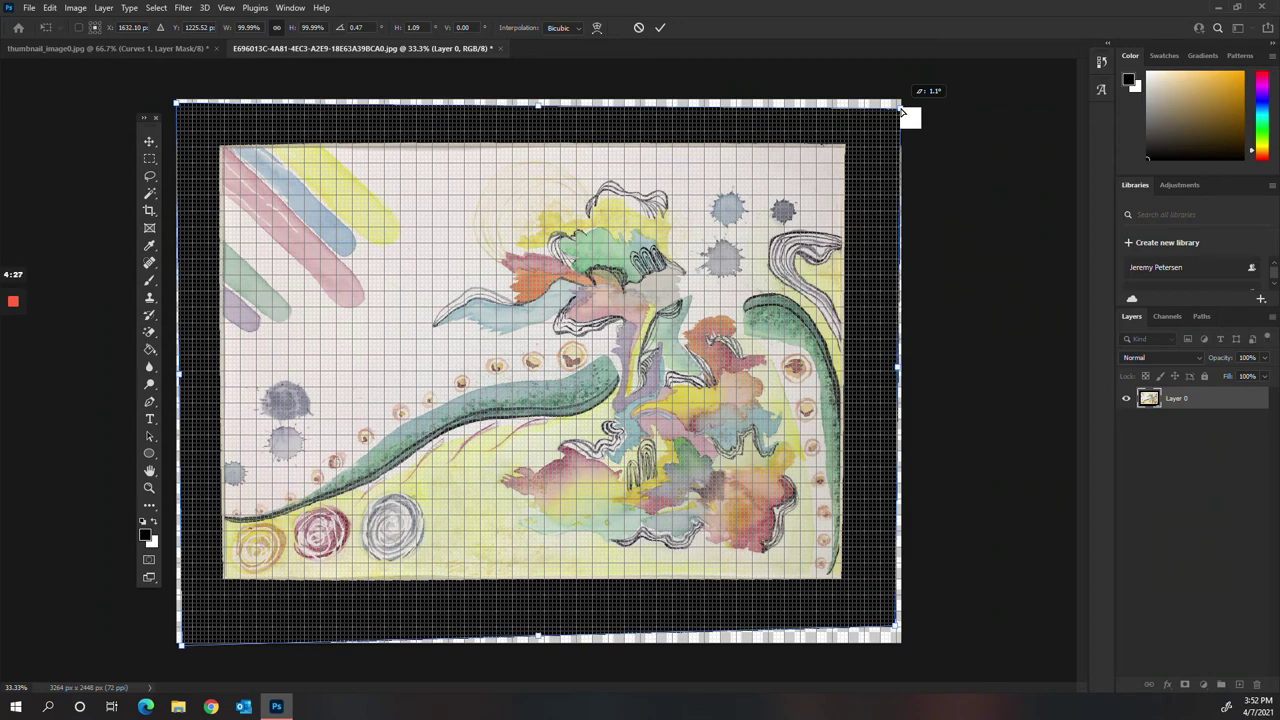
drag(903, 113, 905, 115)
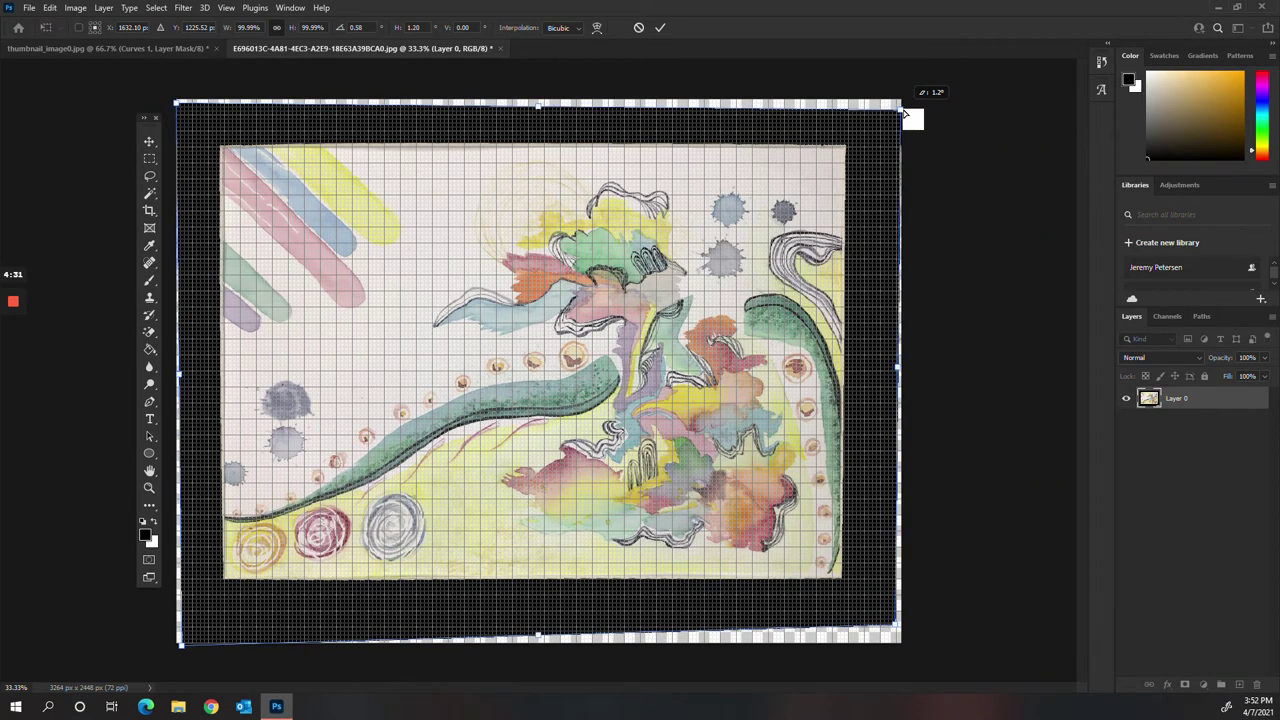
drag(905, 115, 906, 115)
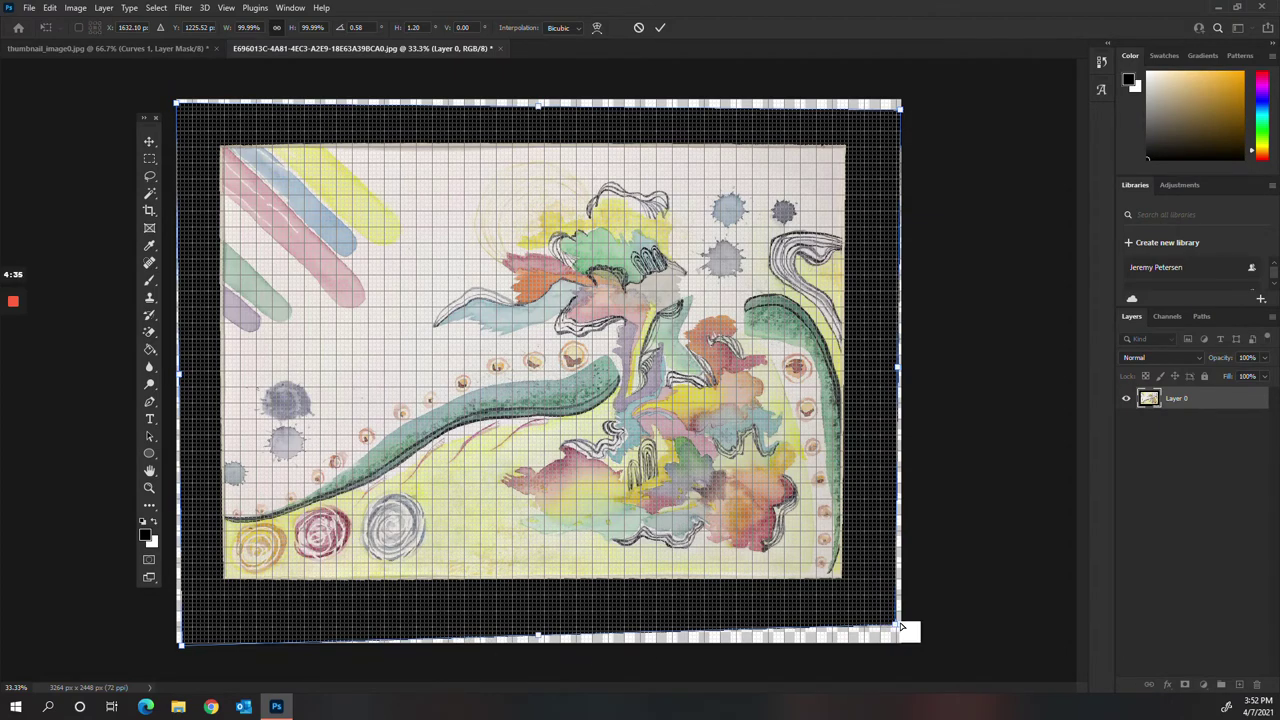
drag(899, 628, 901, 629)
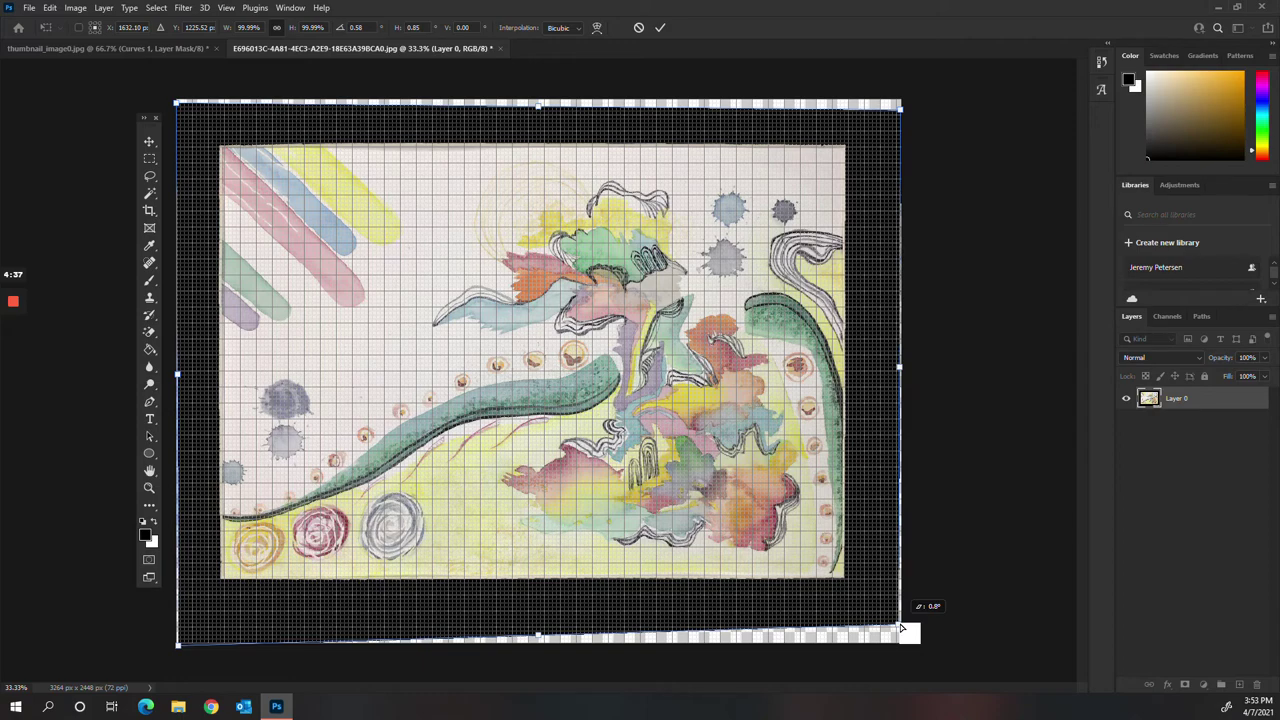
drag(546, 638, 543, 640)
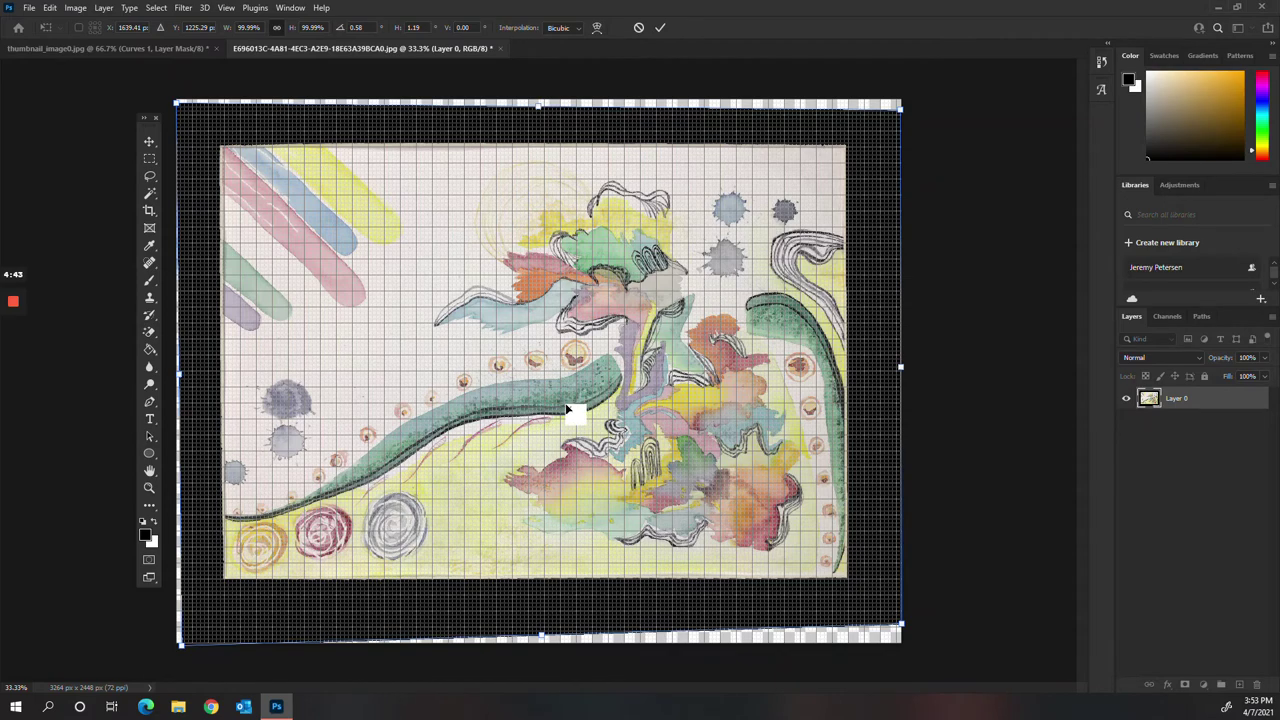
drag(566, 410, 574, 420)
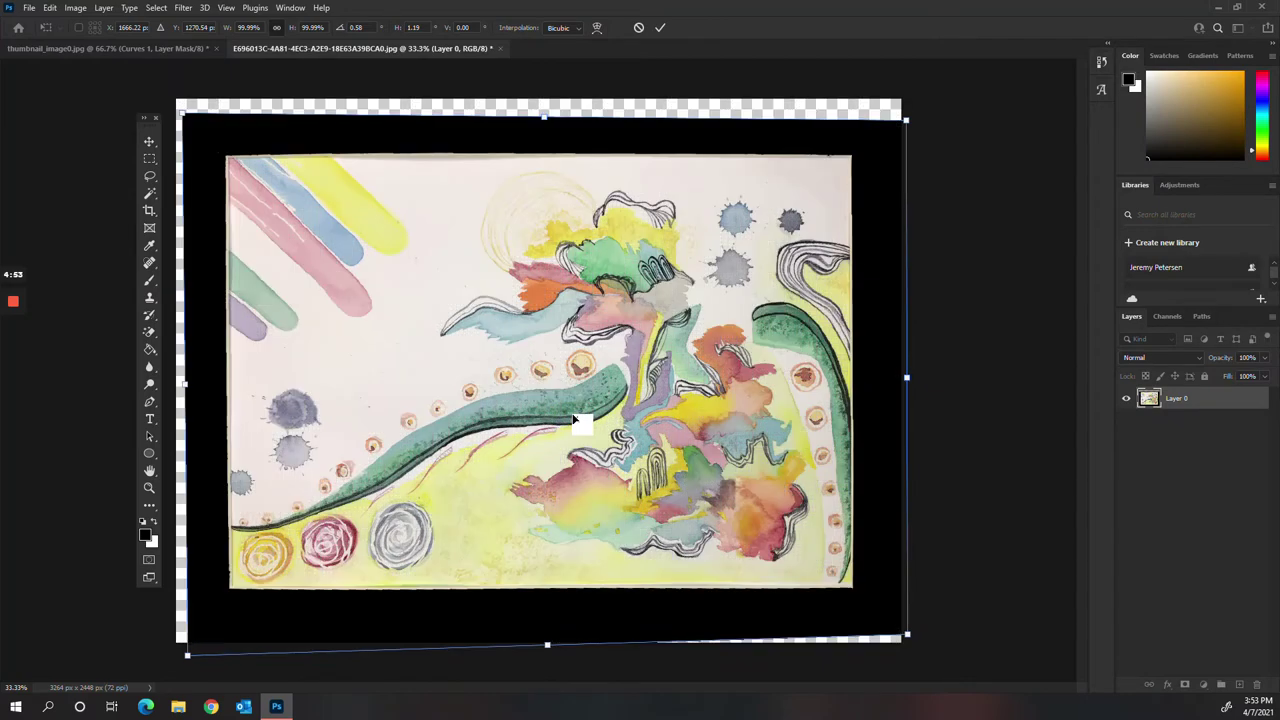
Apply the transform and fill the transparent top, left and bottom strips black
click(664, 30)
click(150, 350)
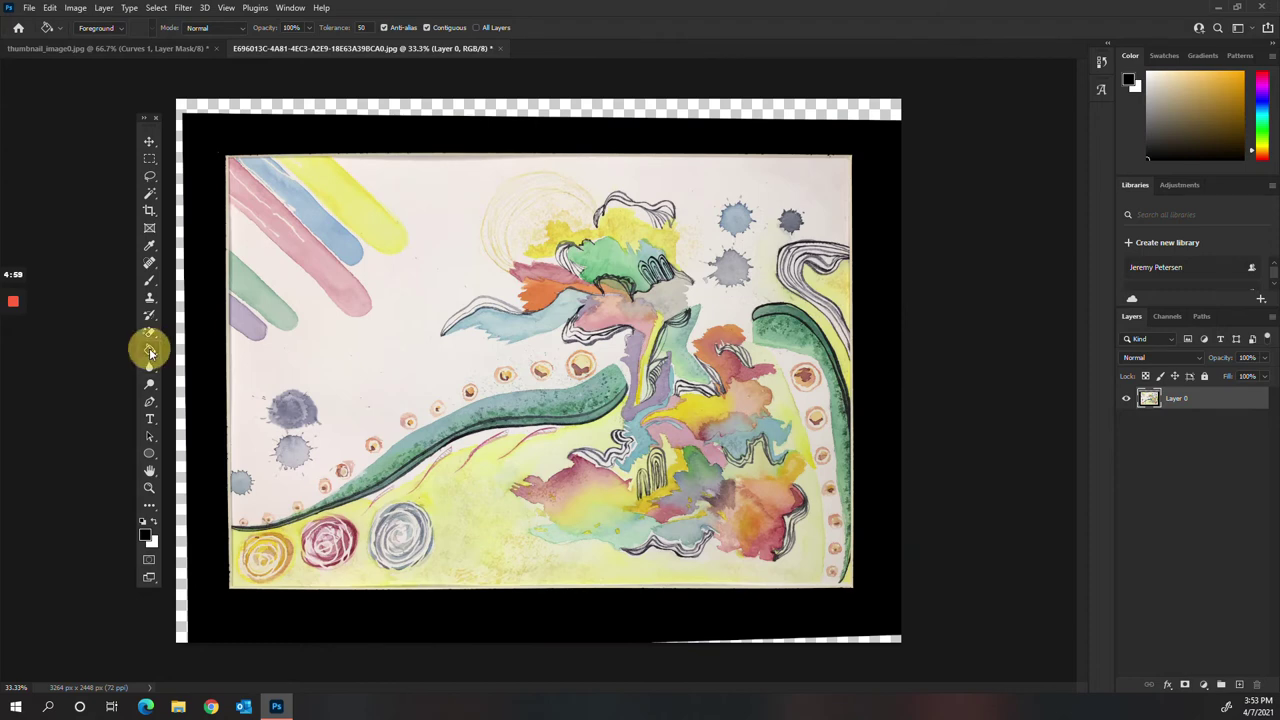
click(566, 116)
click(564, 111)
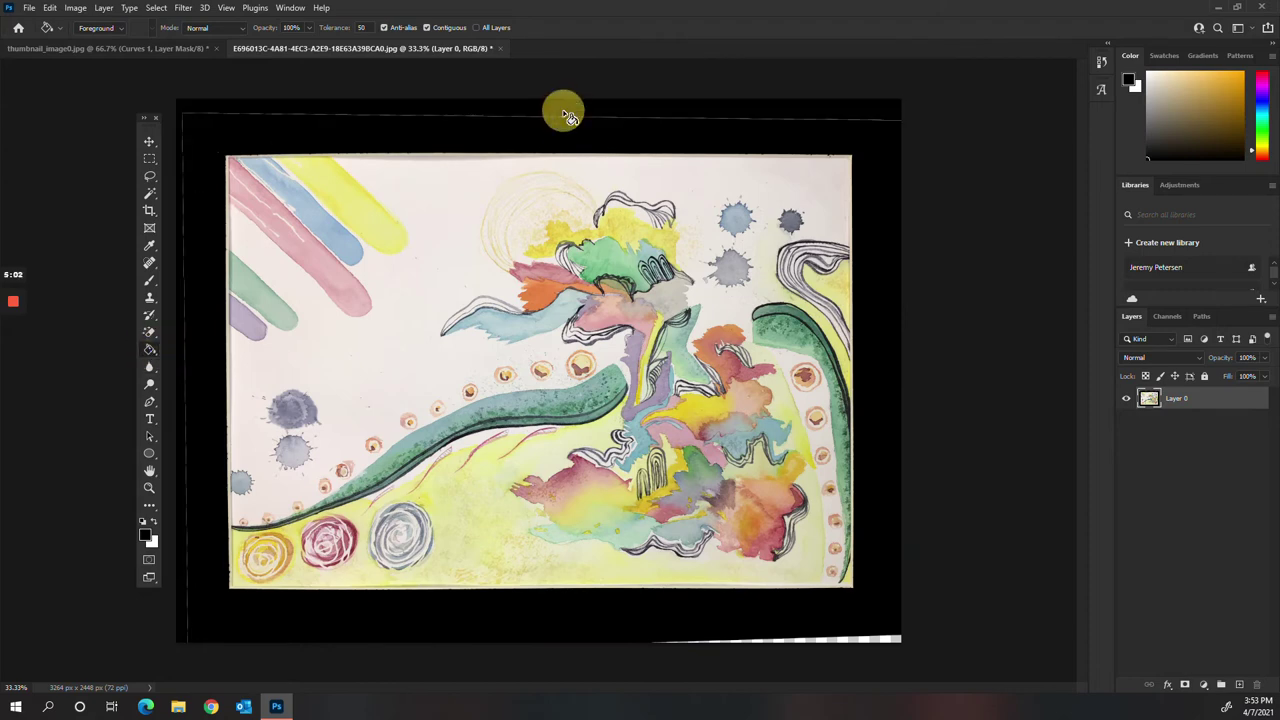
click(886, 639)
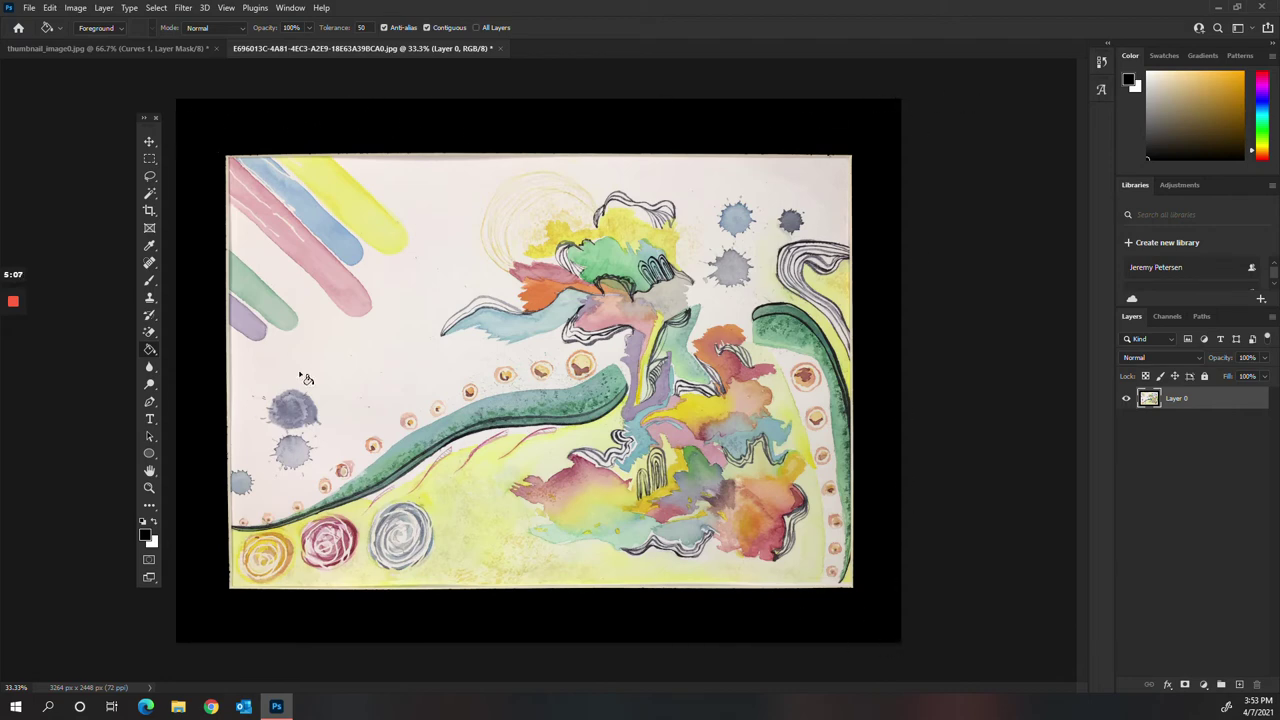
Nudge the painting layer up, then down and left with the arrow keys
click(149, 142)
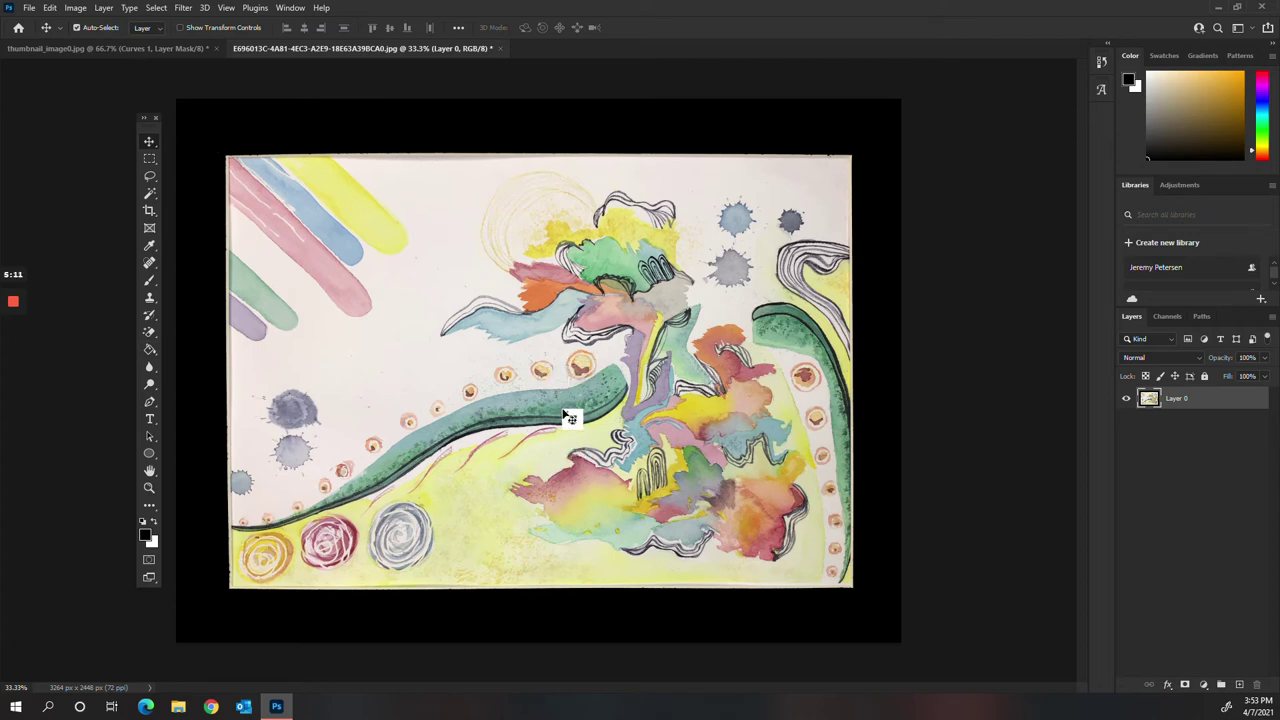
drag(561, 413, 563, 408)
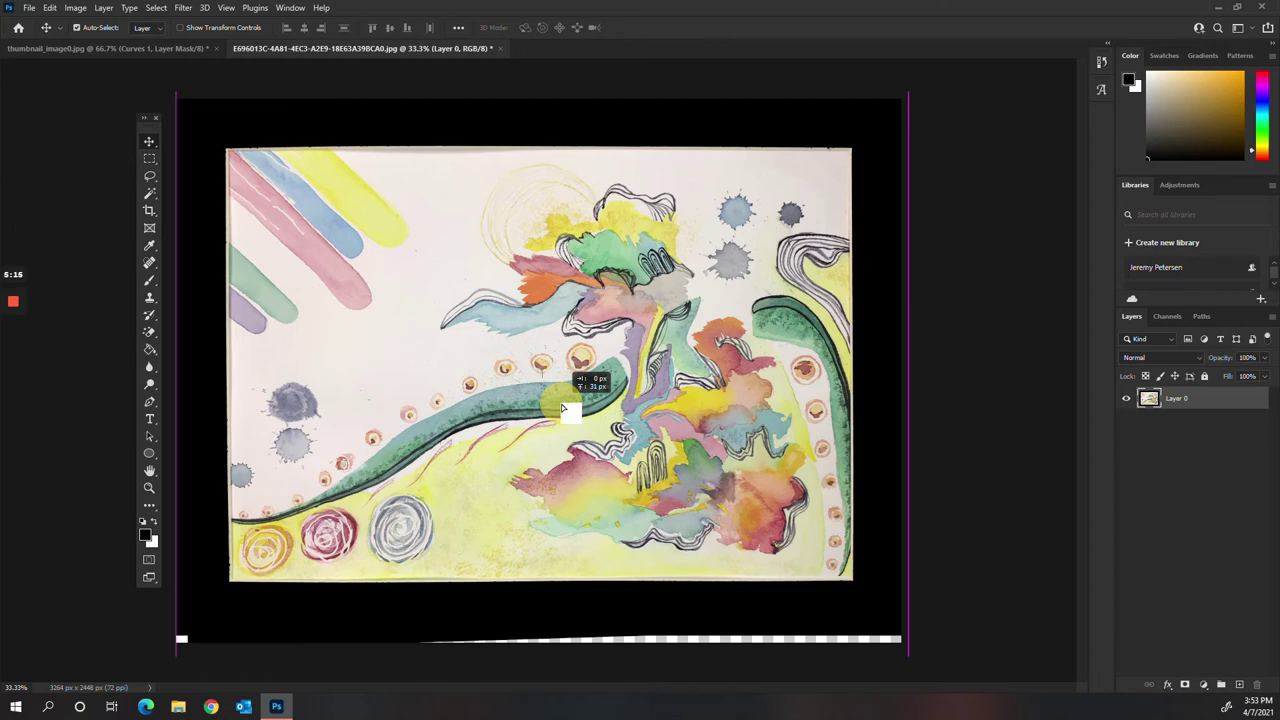
drag(563, 408, 566, 411)
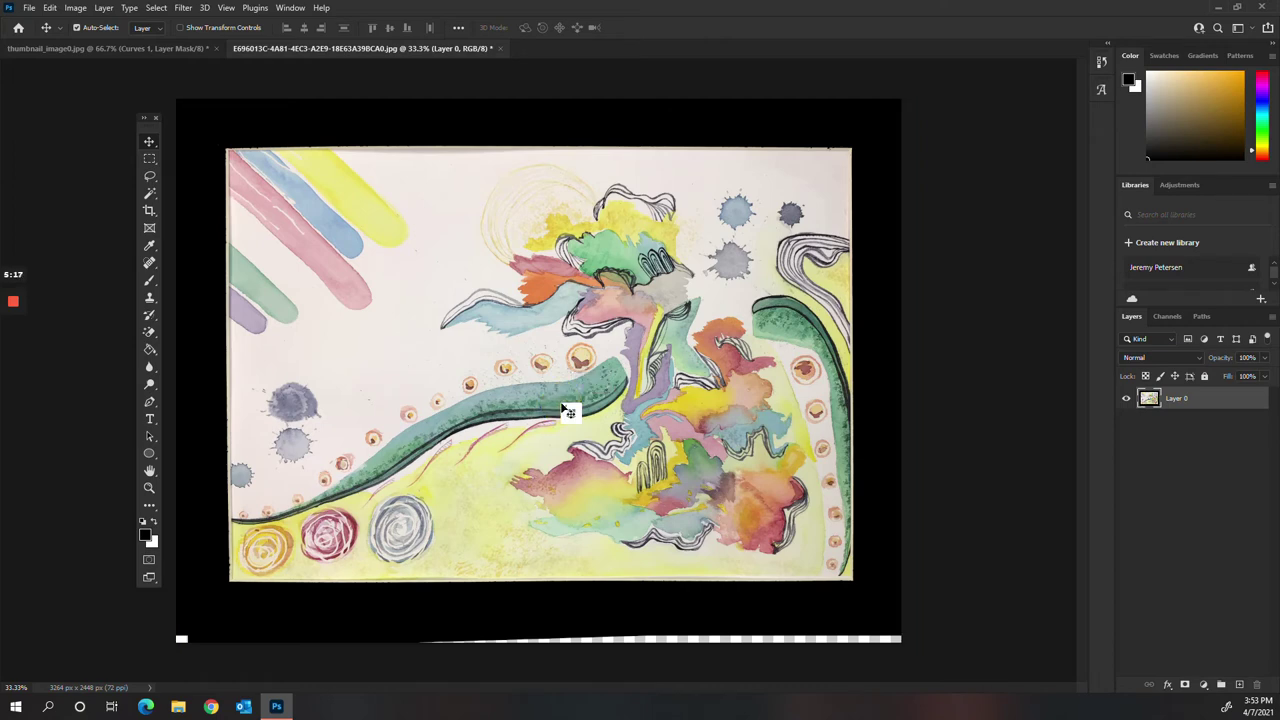
key(Down)
key(Down)
key(Down)
key(Down)
key(Down)
key(Down)
key(Down)
key(Down)
key(Down)
key(Down)
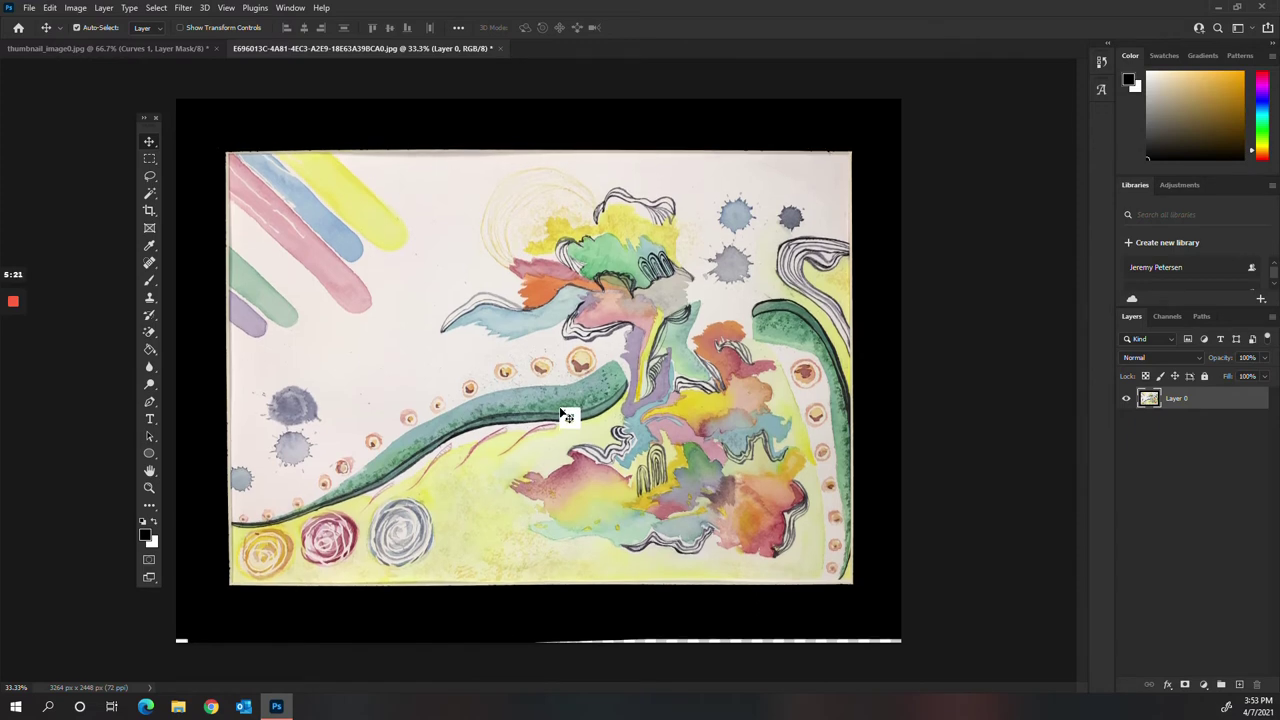
key(Left)
key(Left)
key(Left)
key(Left)
key(Left)
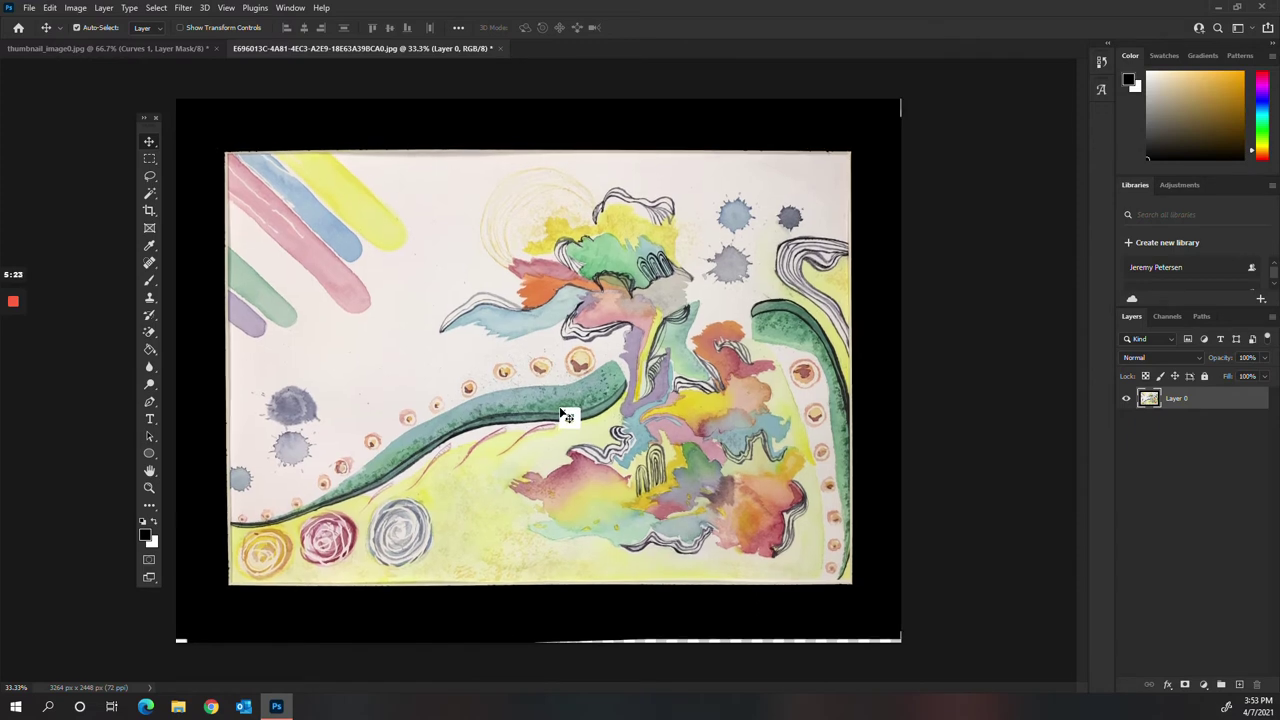
Paint over the white strip along the bottom edge with a black brush
click(150, 281)
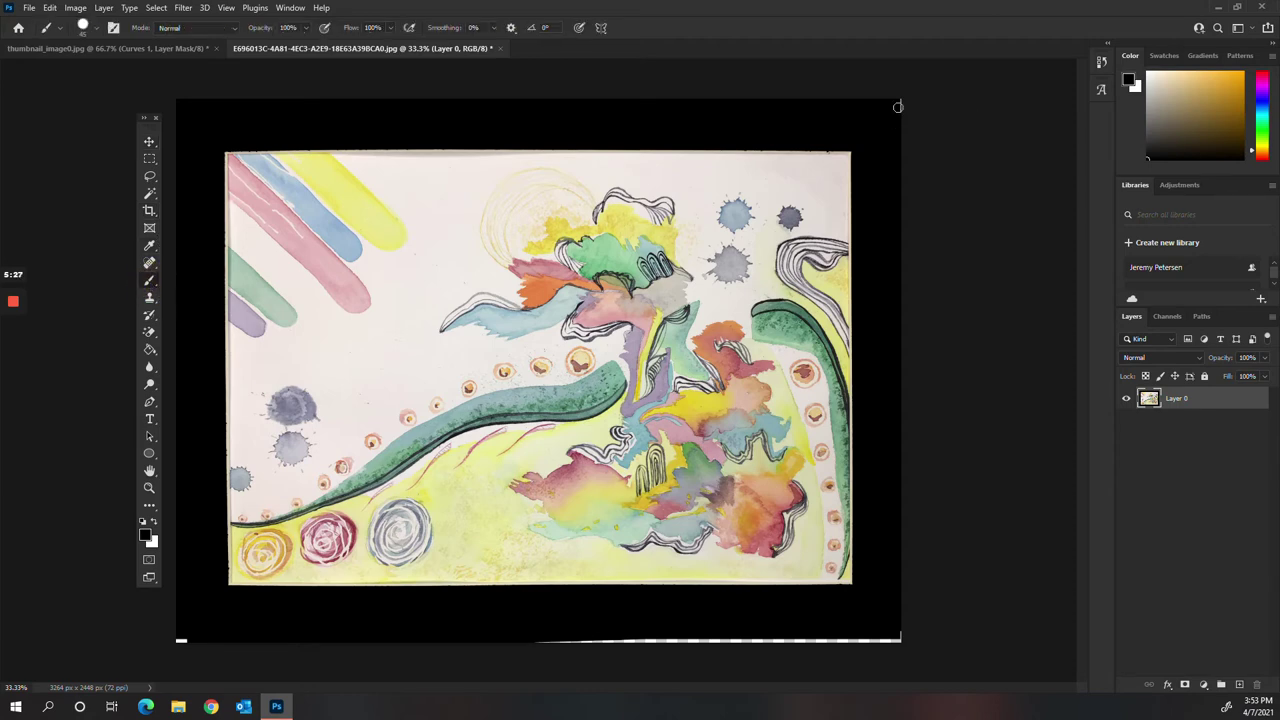
mouse_move(290, 648)
mouse_down()
mouse_move(100, 650)
mouse_move(674, 624)
mouse_move(530, 645)
mouse_move(897, 634)
mouse_move(614, 640)
mouse_move(751, 643)
mouse_up()
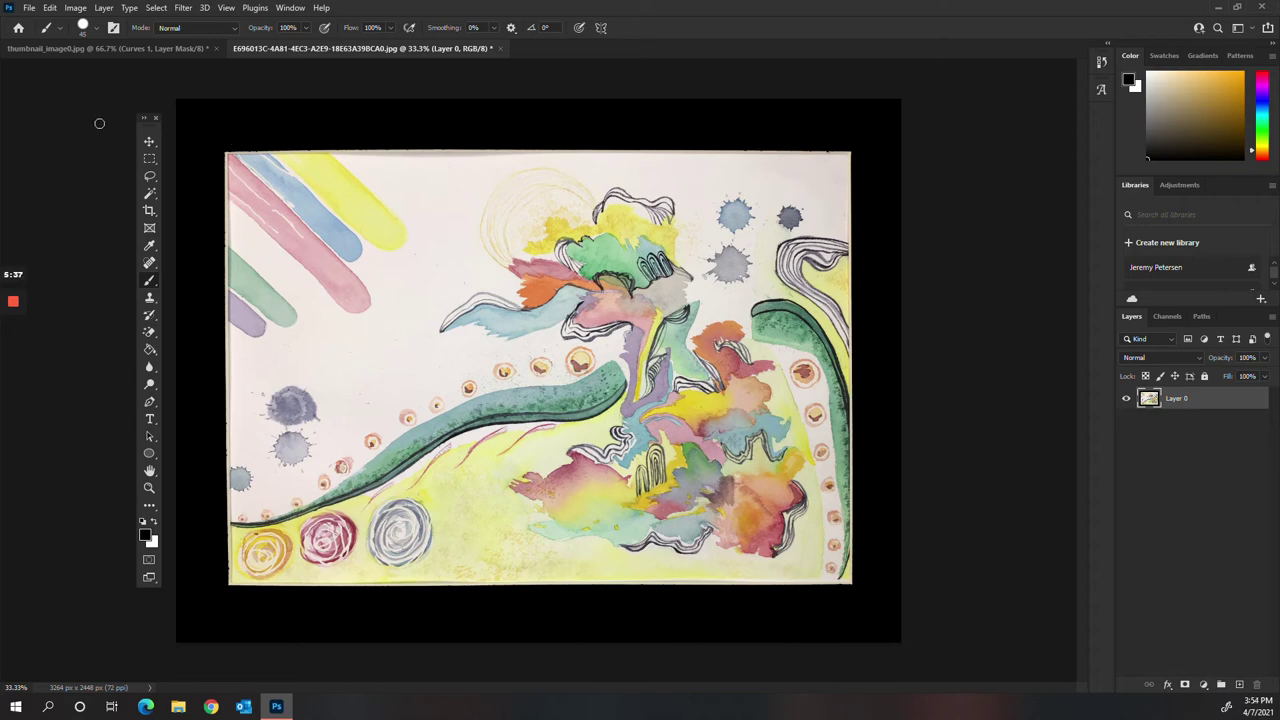
click(149, 141)
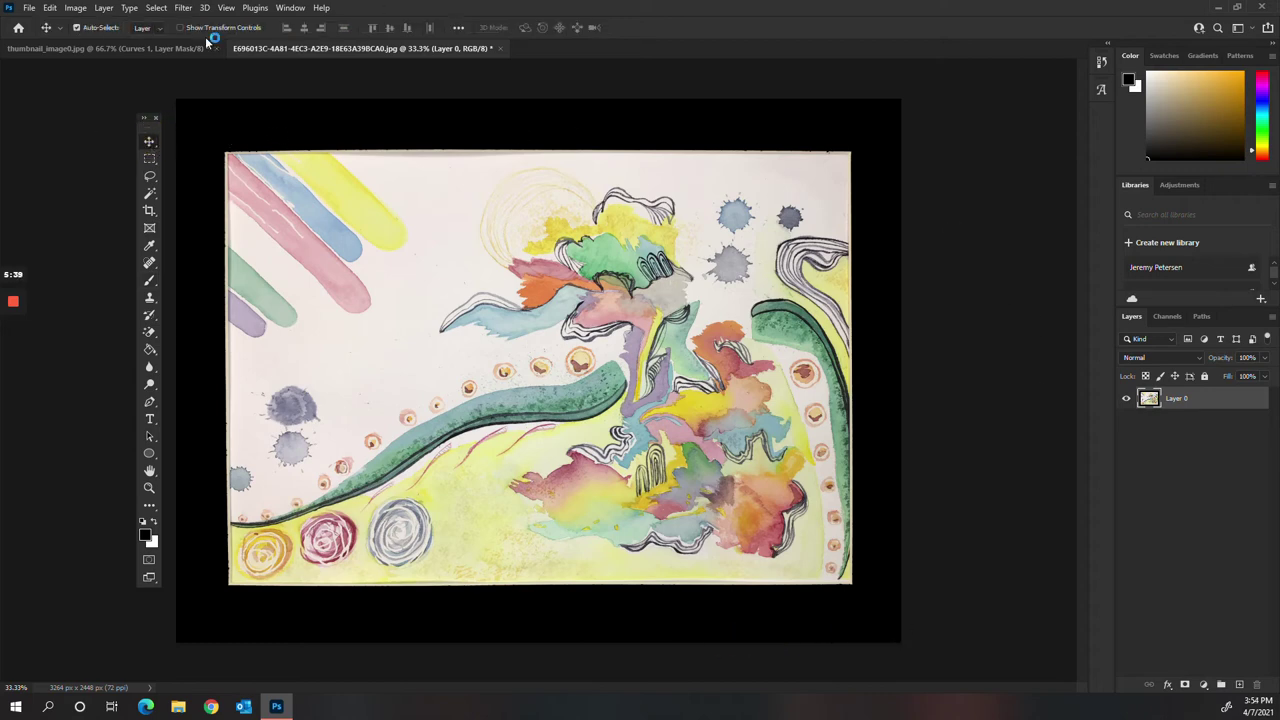
Add a Curves 1 adjustment layer to the watercolor
click(105, 8)
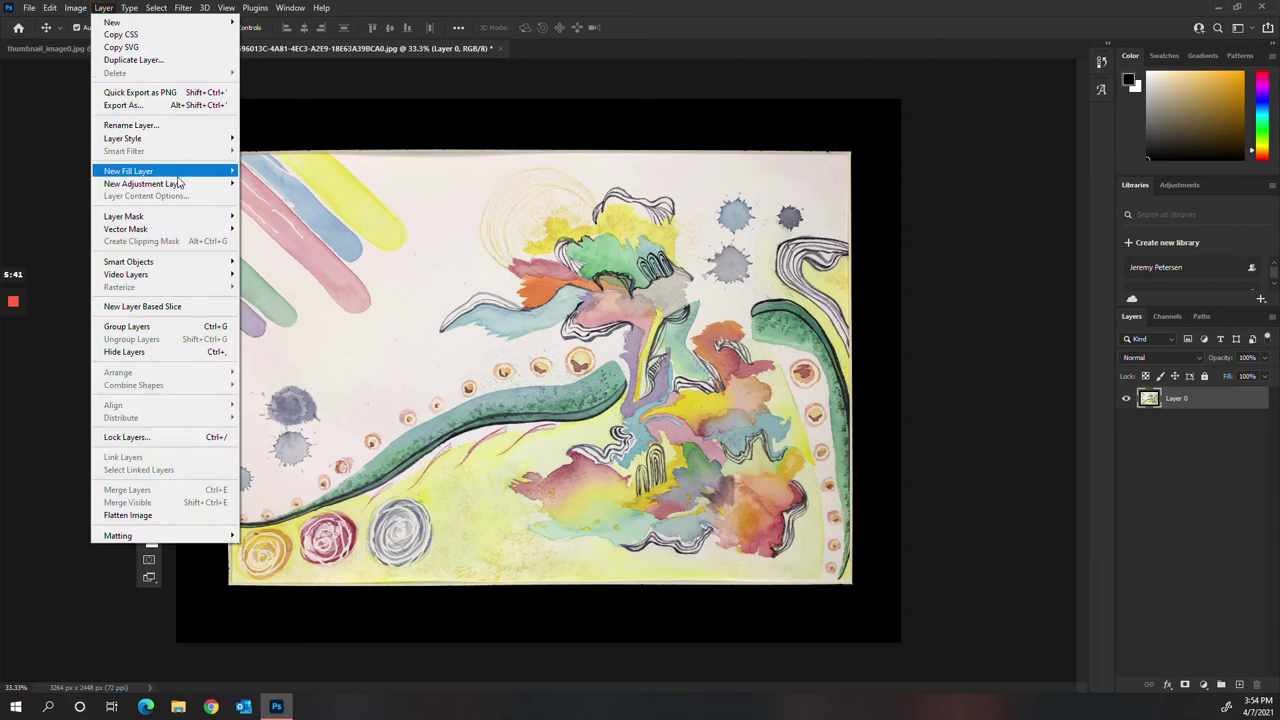
mouse_move(180, 183)
click(302, 209)
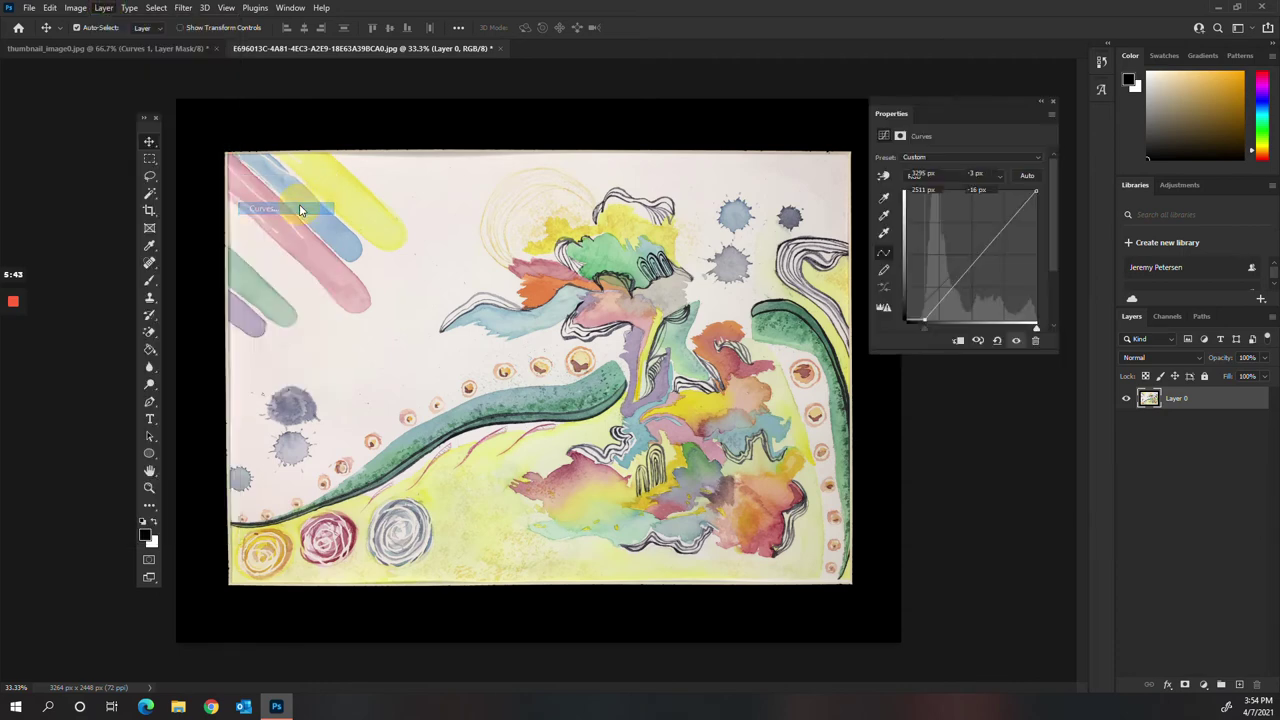
click(960, 129)
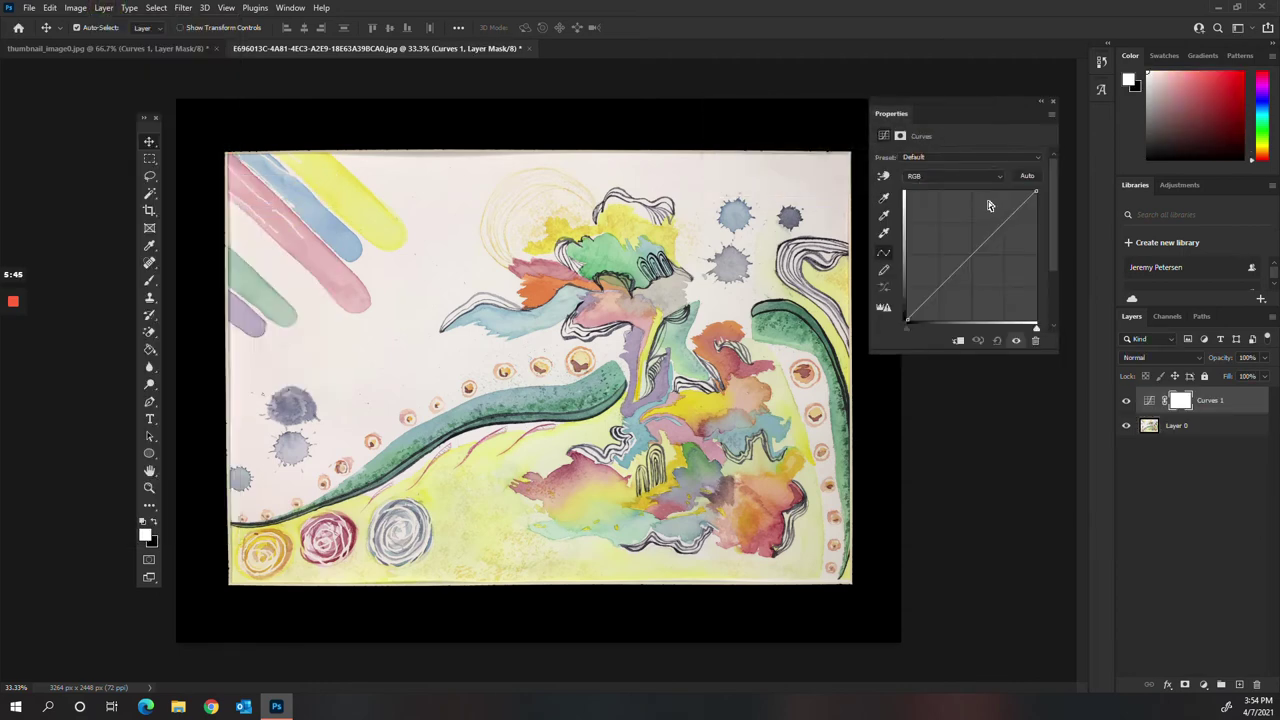
Alt-drag the white point inward until the highlights just clip
alt+click(1036, 328)
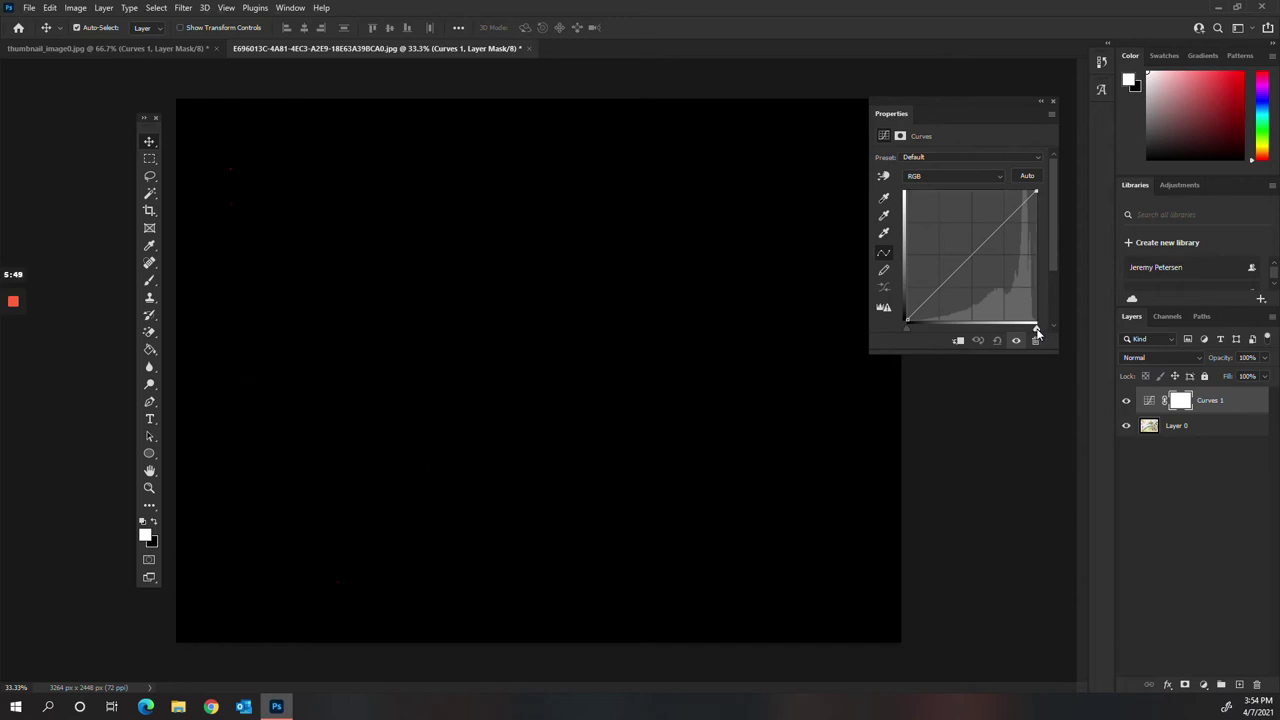
drag(1036, 330, 1040, 335)
drag(1043, 336, 1041, 337)
drag(1041, 335, 1040, 335)
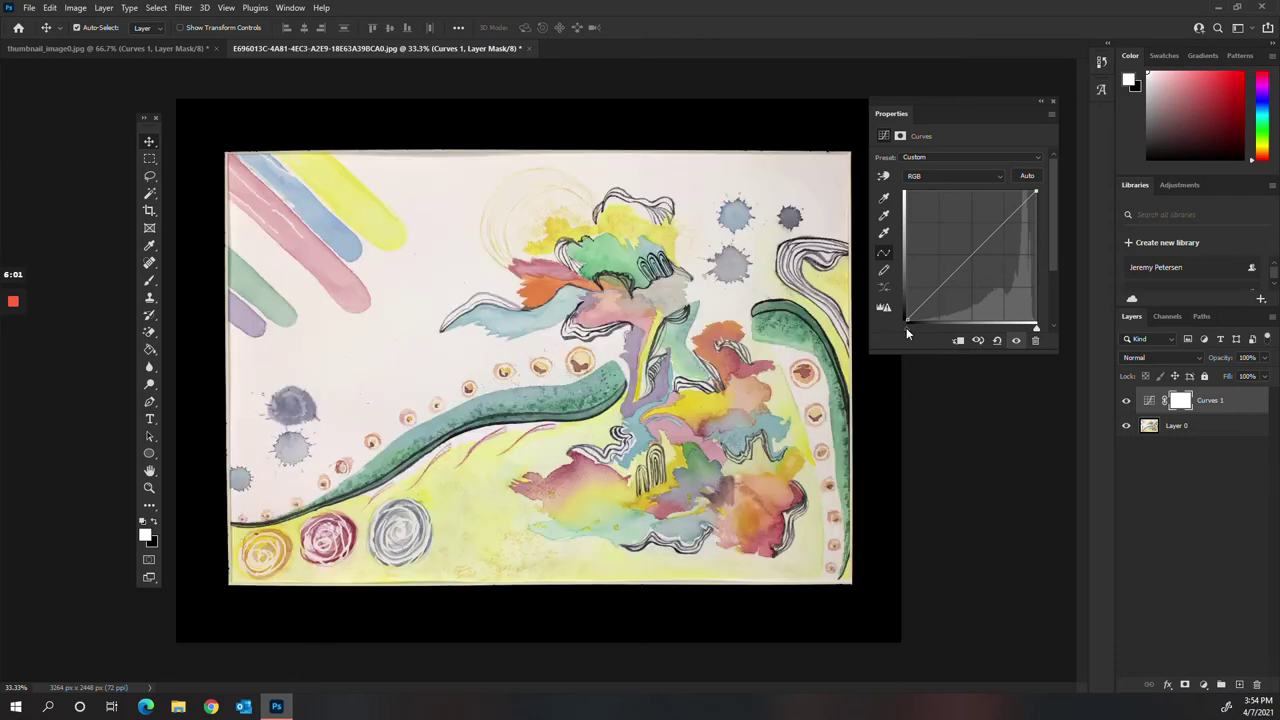
Pull the black point in to deepen shadows, toggling Curves 1 to compare before and after
drag(906, 327, 917, 328)
click(1016, 341)
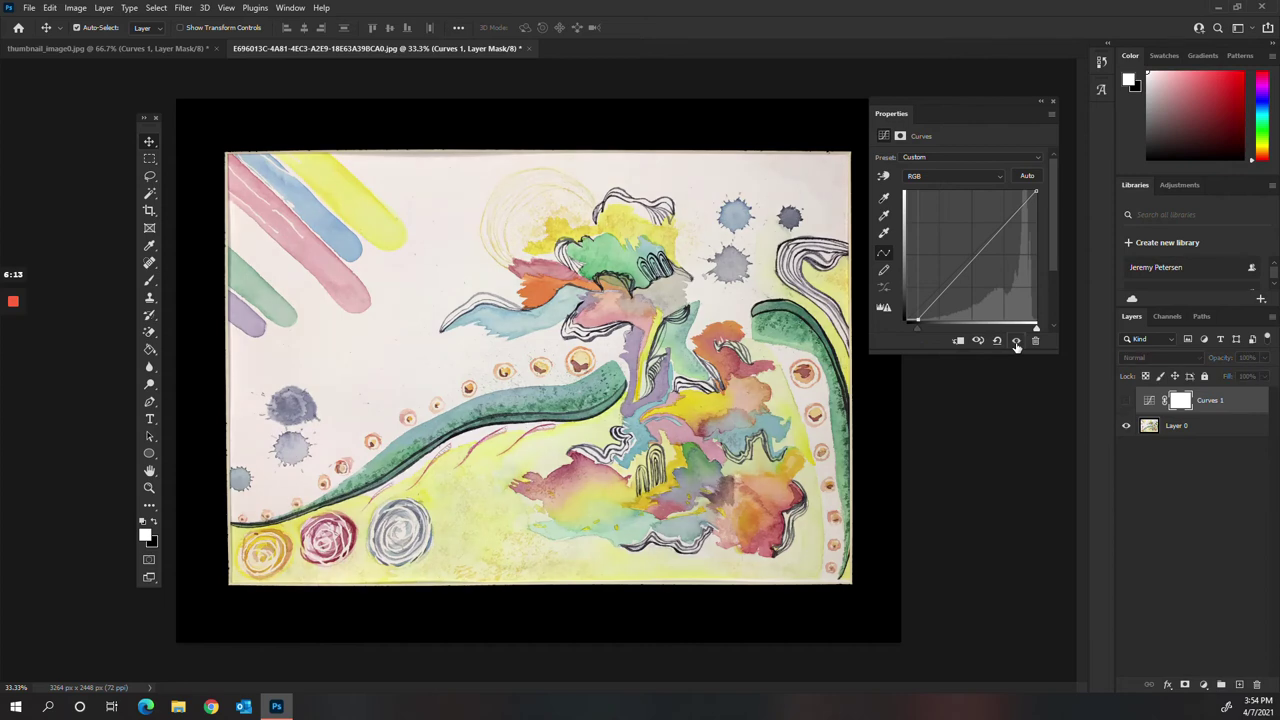
click(1016, 341)
click(1016, 341)
click(1016, 341)
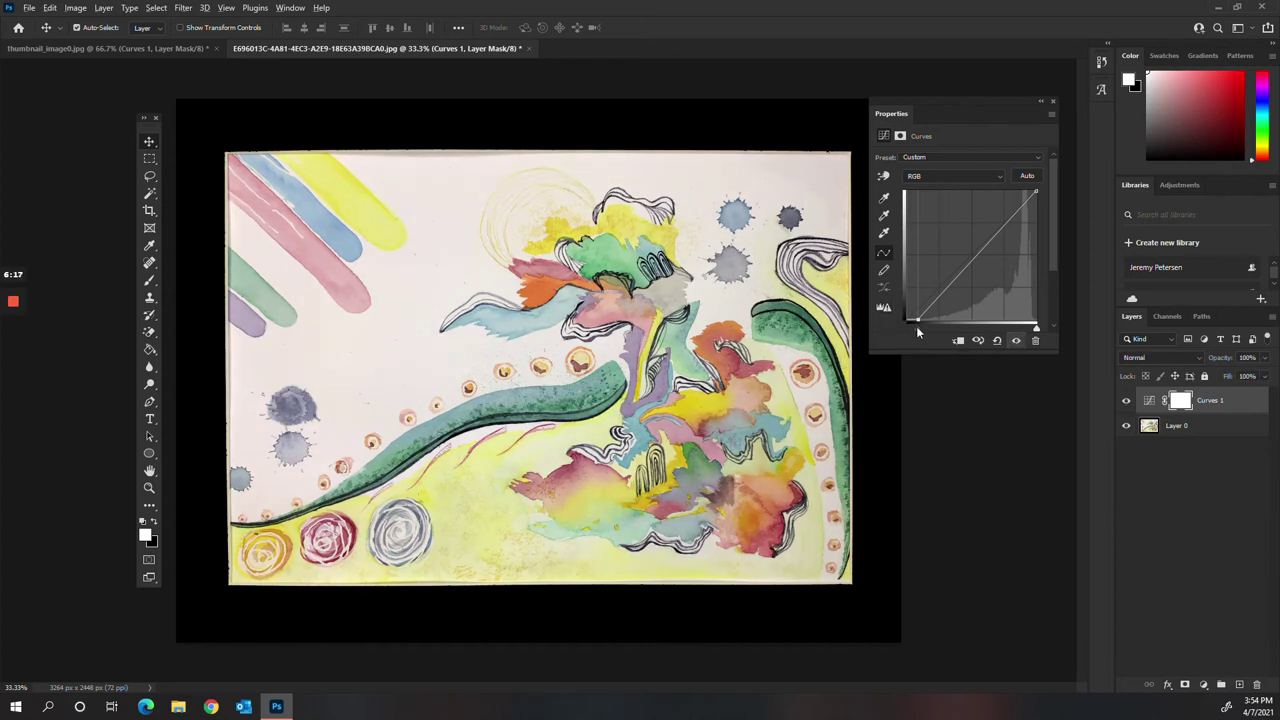
drag(916, 326, 916, 326)
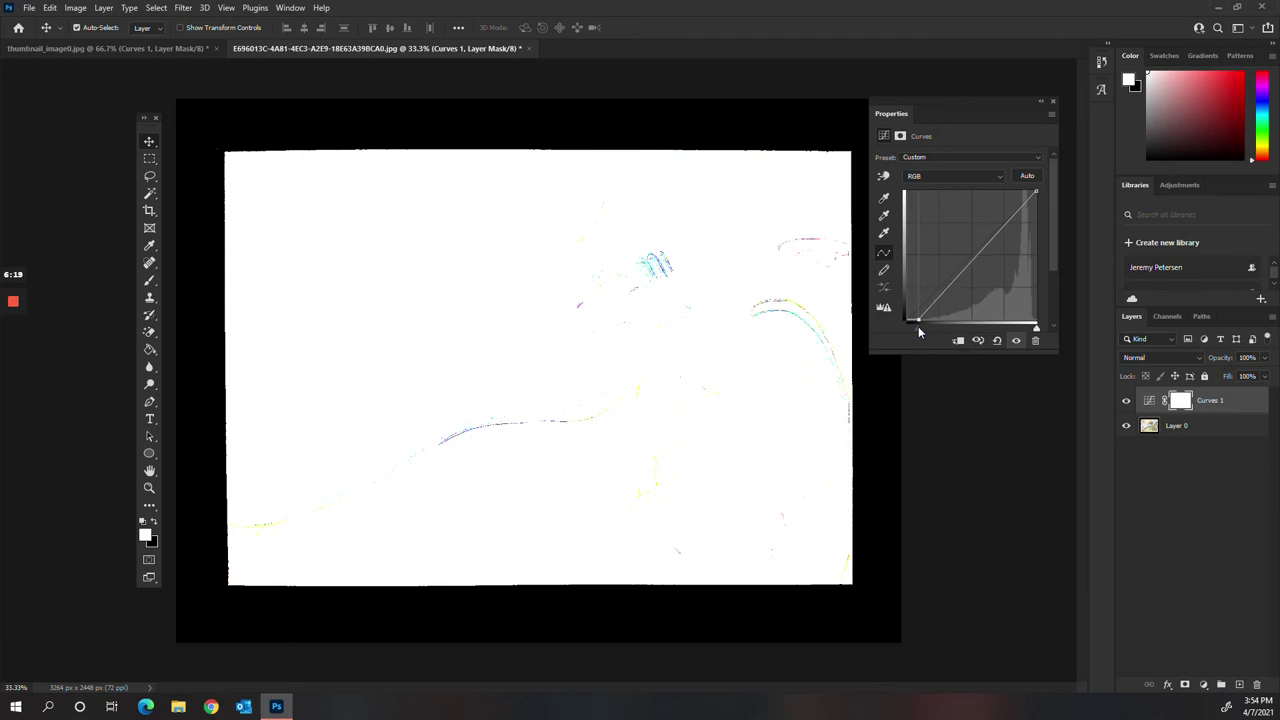
click(1016, 341)
click(1016, 341)
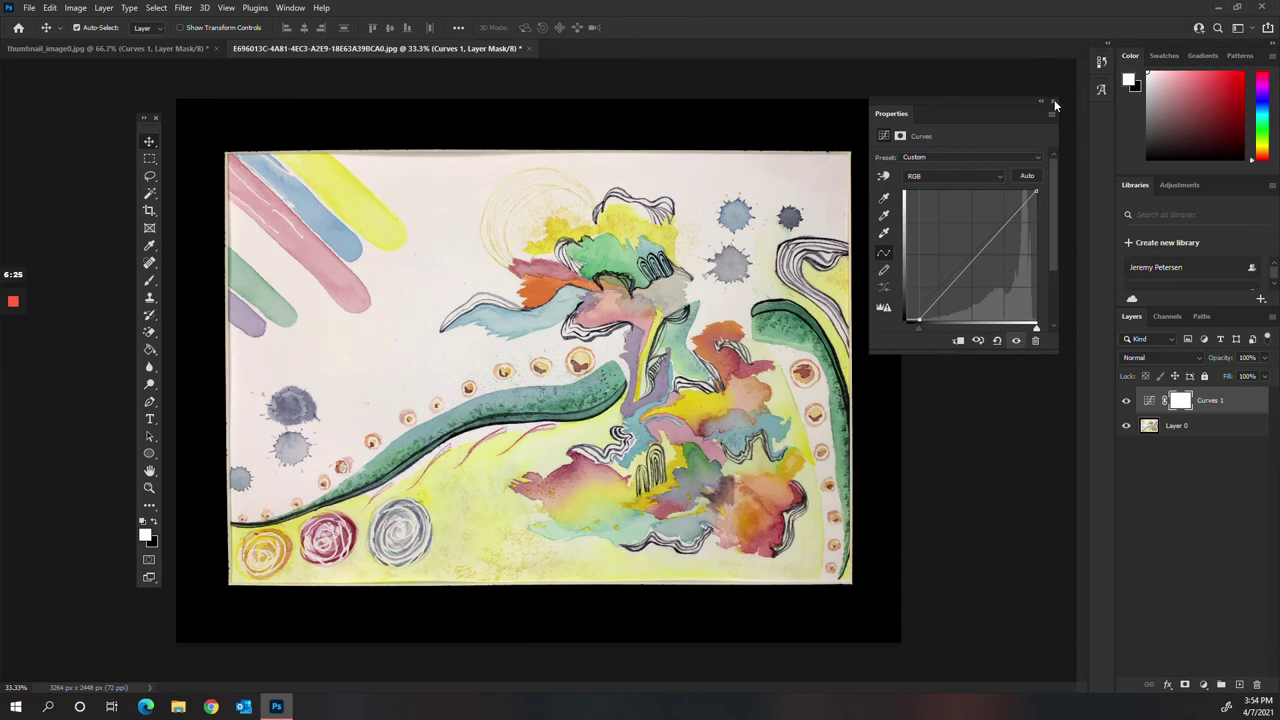
Close the Curves properties and add a new Color Balance 1 adjustment layer
click(1054, 103)
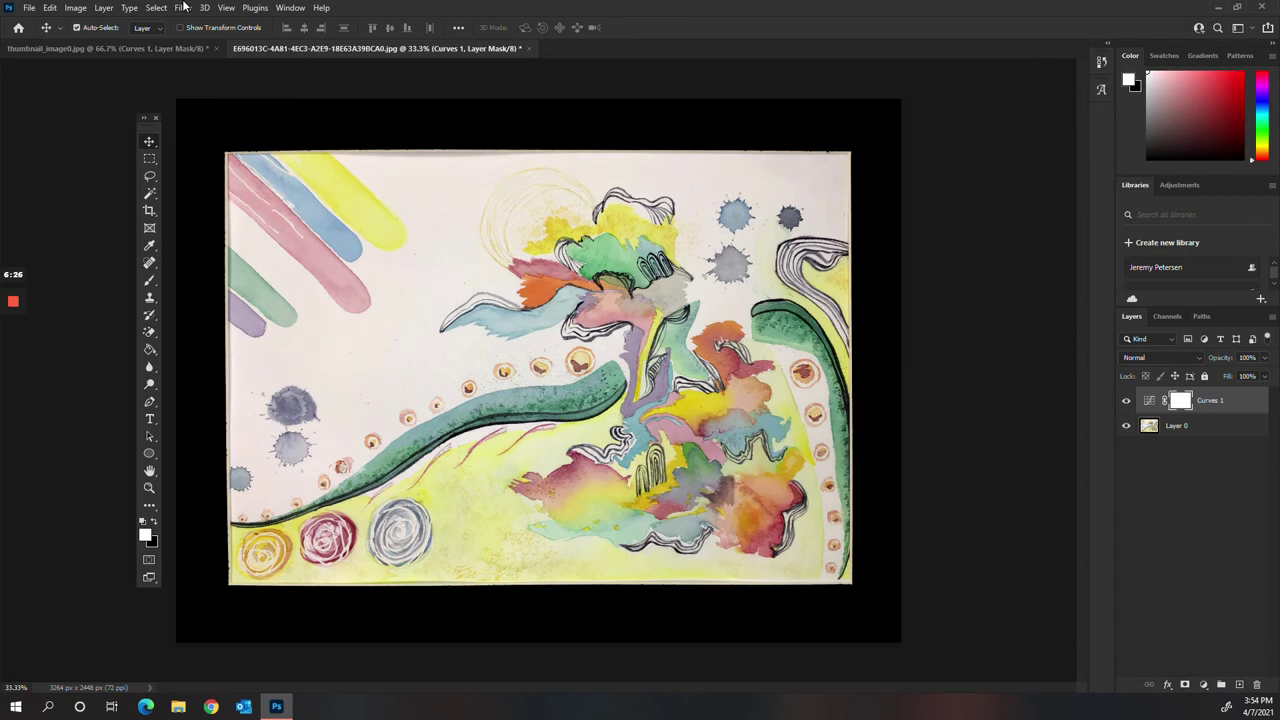
click(103, 10)
mouse_move(186, 190)
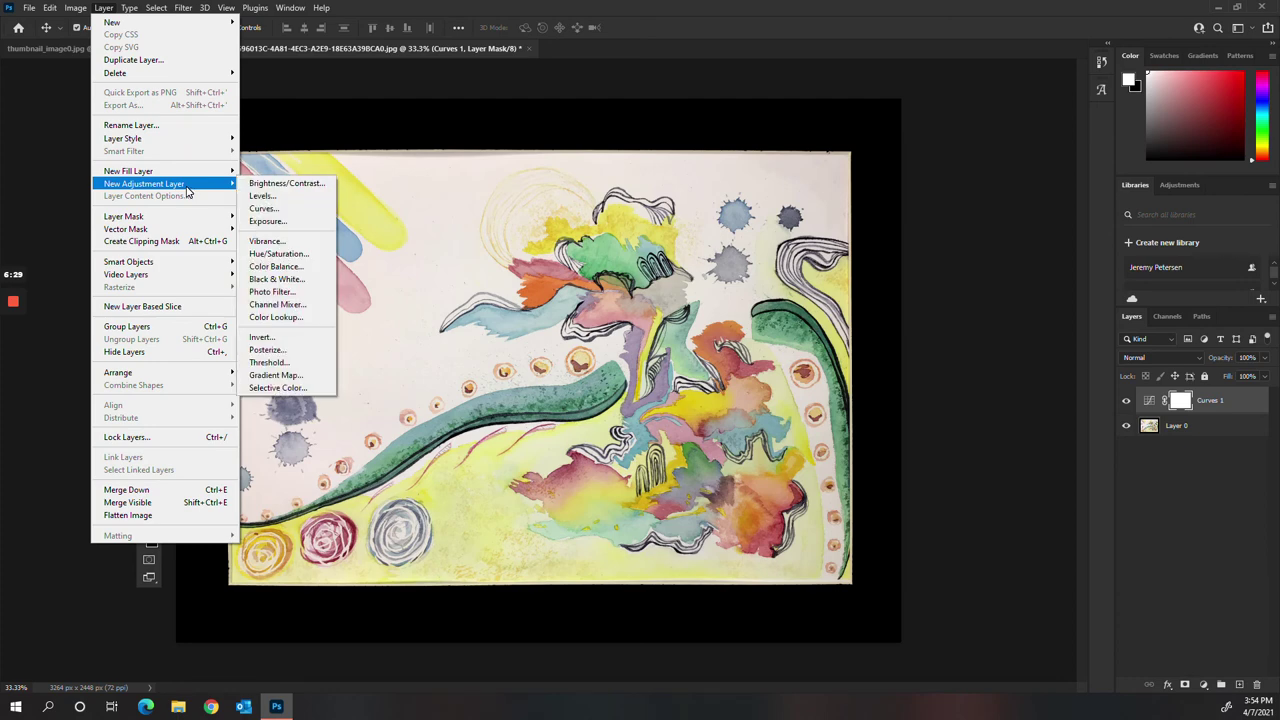
click(301, 268)
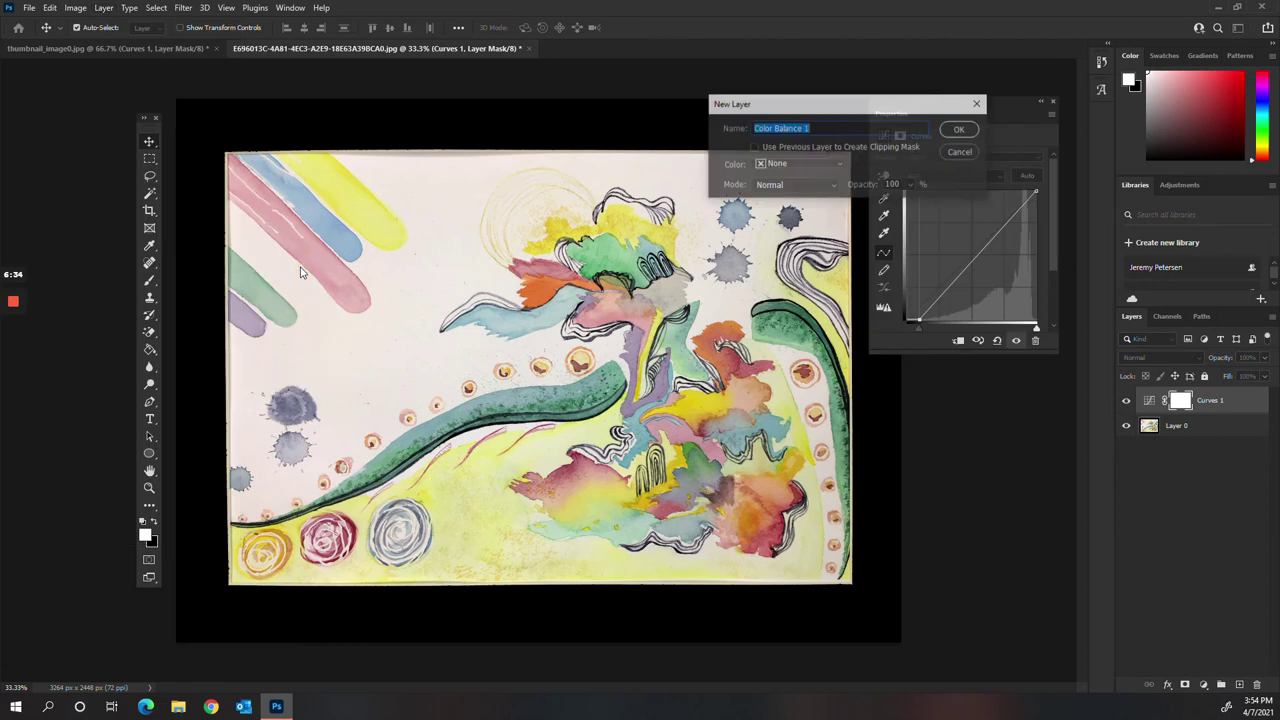
click(963, 130)
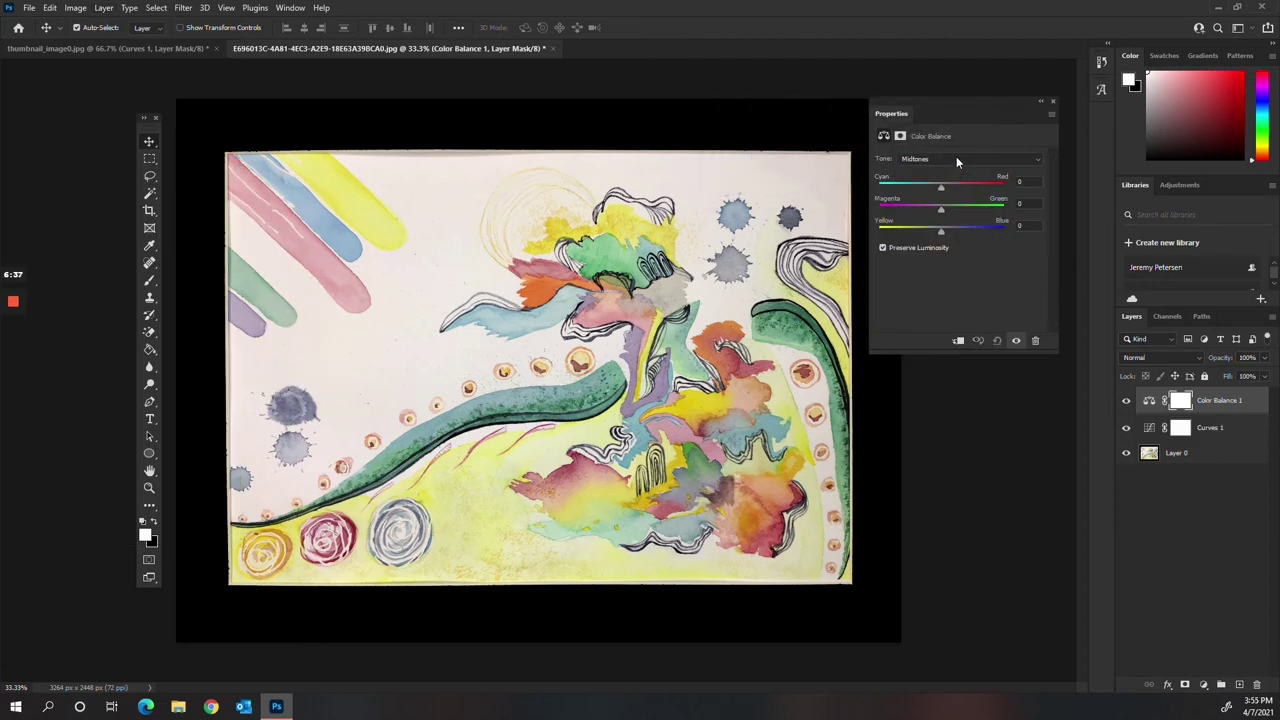
Set the Midtones balance to Blue +23 and Cyan -13, compare before/after, then close the panel
click(956, 158)
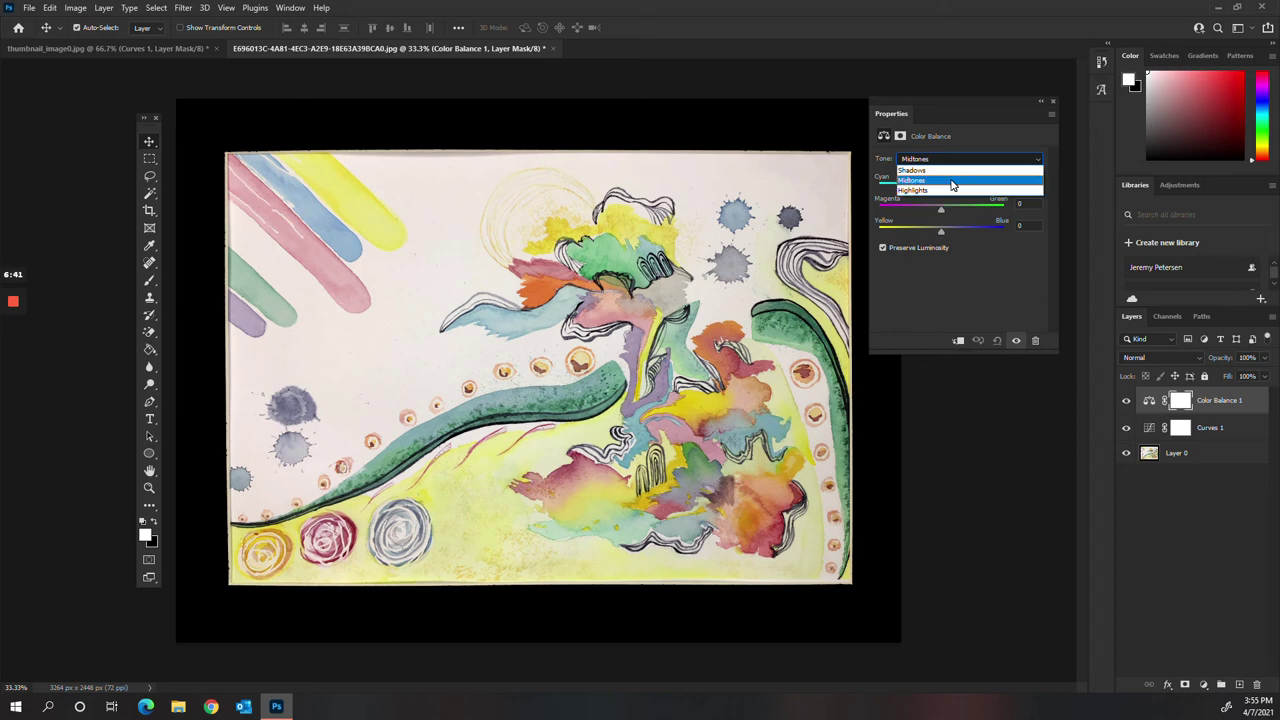
click(951, 185)
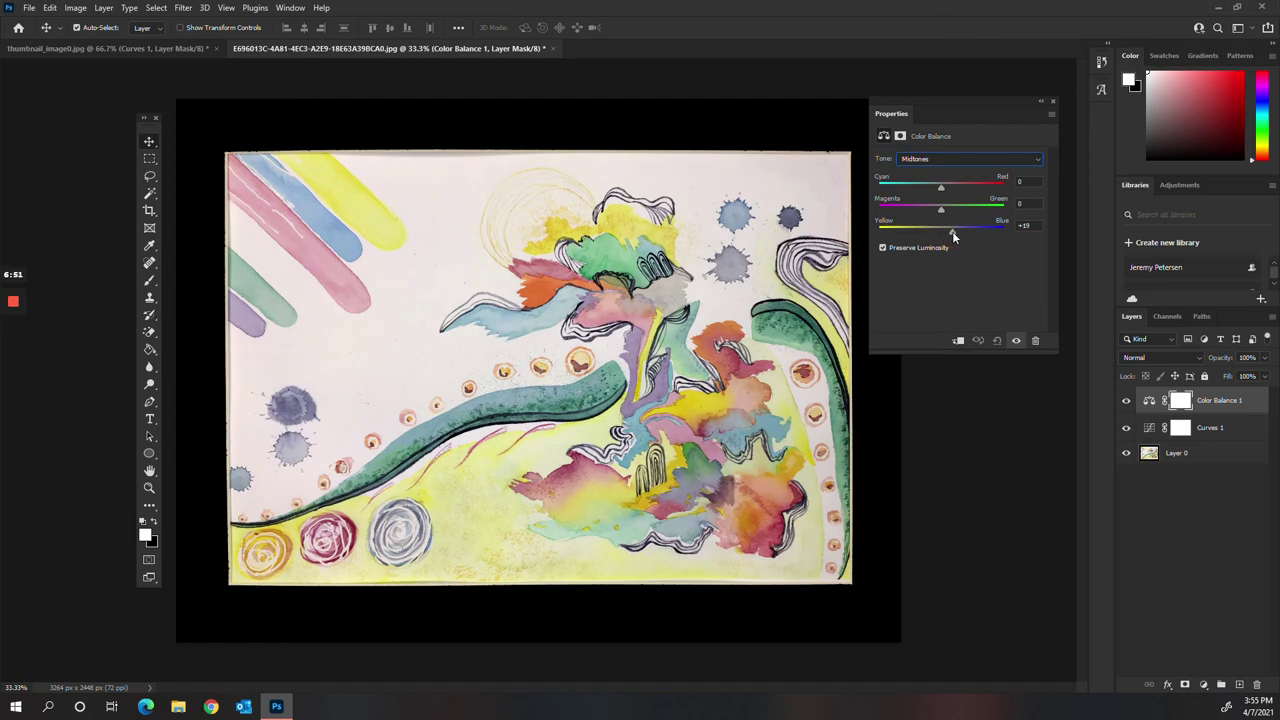
drag(953, 232, 981, 236)
drag(942, 188, 933, 195)
click(1016, 342)
click(1016, 343)
click(1052, 101)
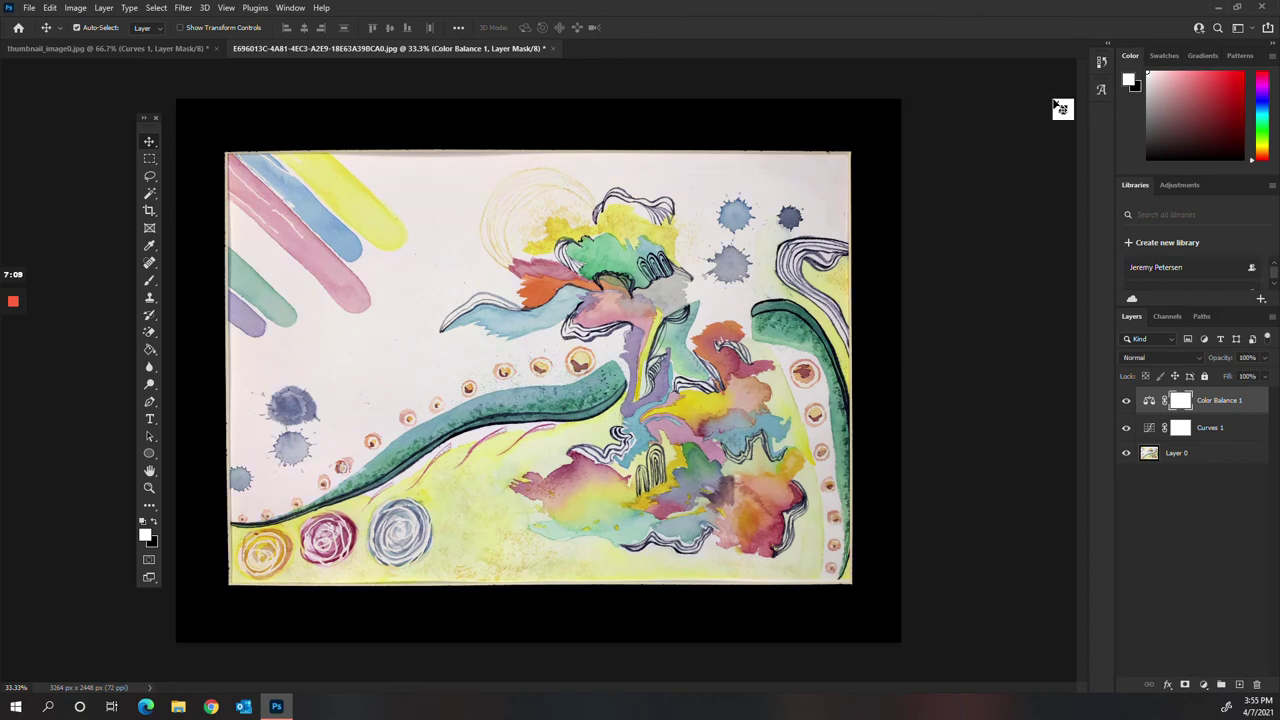
Start a Save As of the artwork with JPEG chosen as the file format
click(30, 8)
click(45, 168)
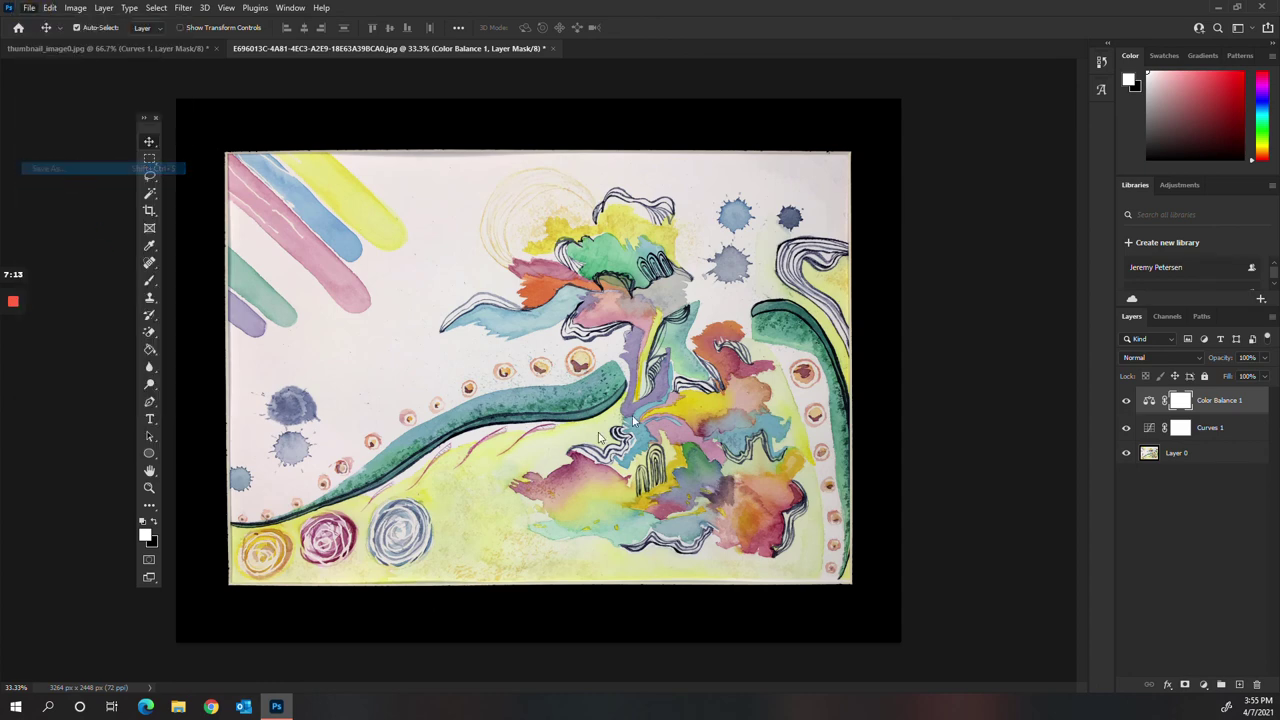
click(378, 538)
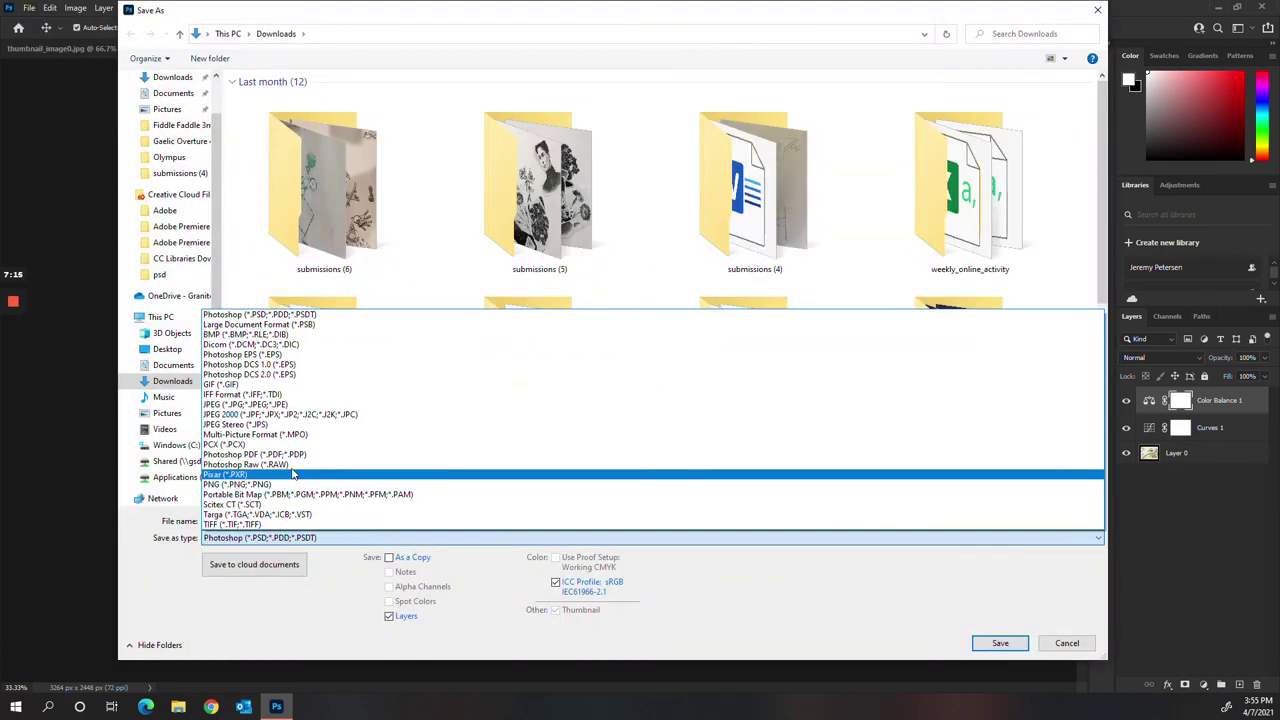
click(284, 405)
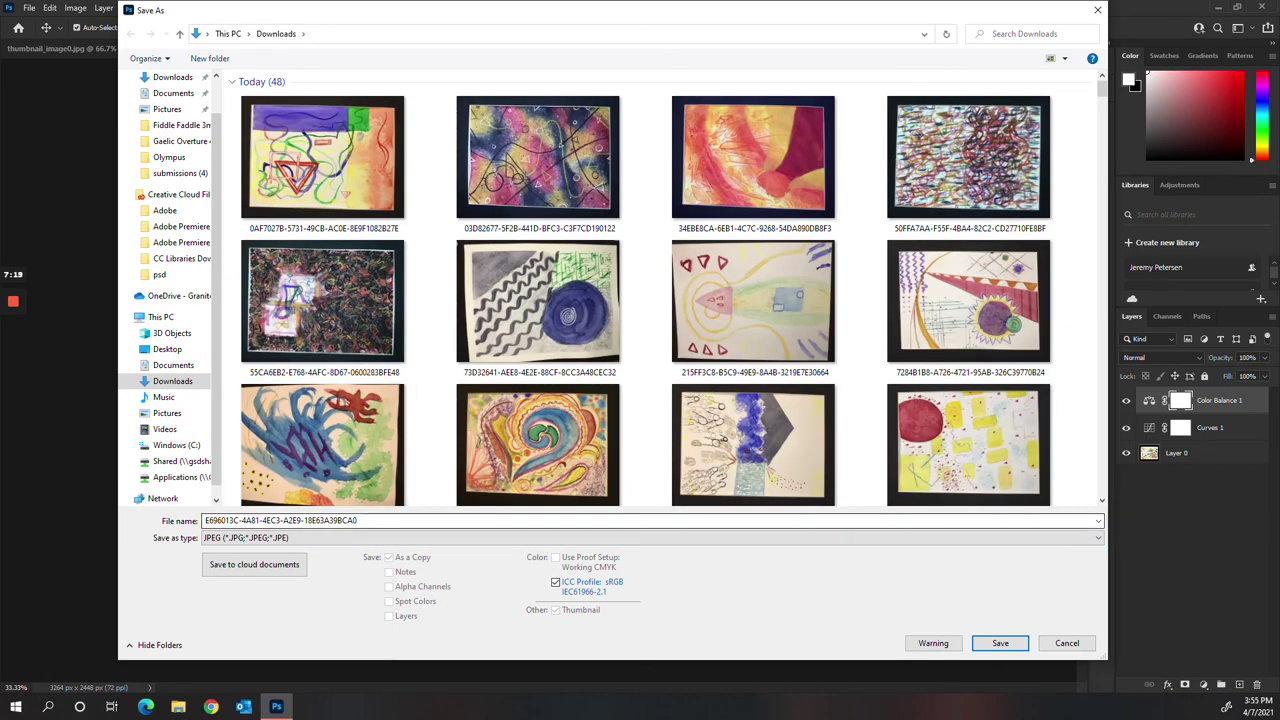
Name the file 'watercolorqualitypic' in the Downloads folder
double_click(370, 520)
text(watercolor)
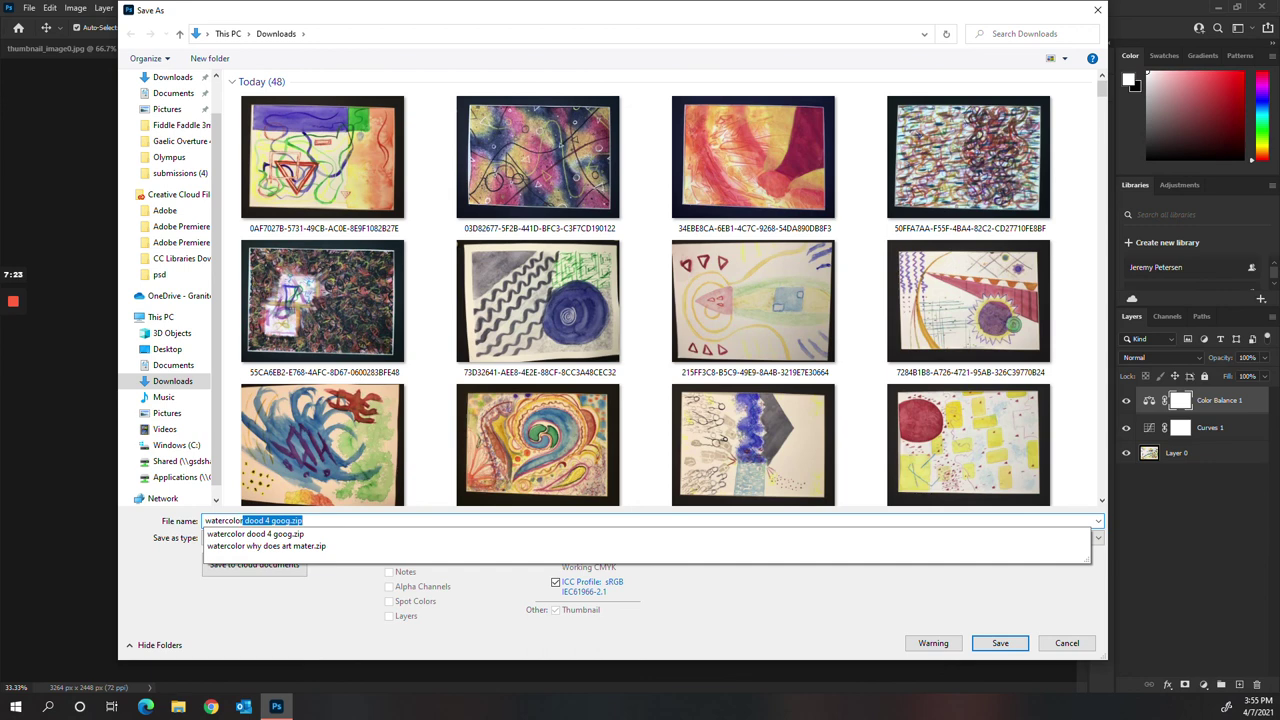
text(qua)
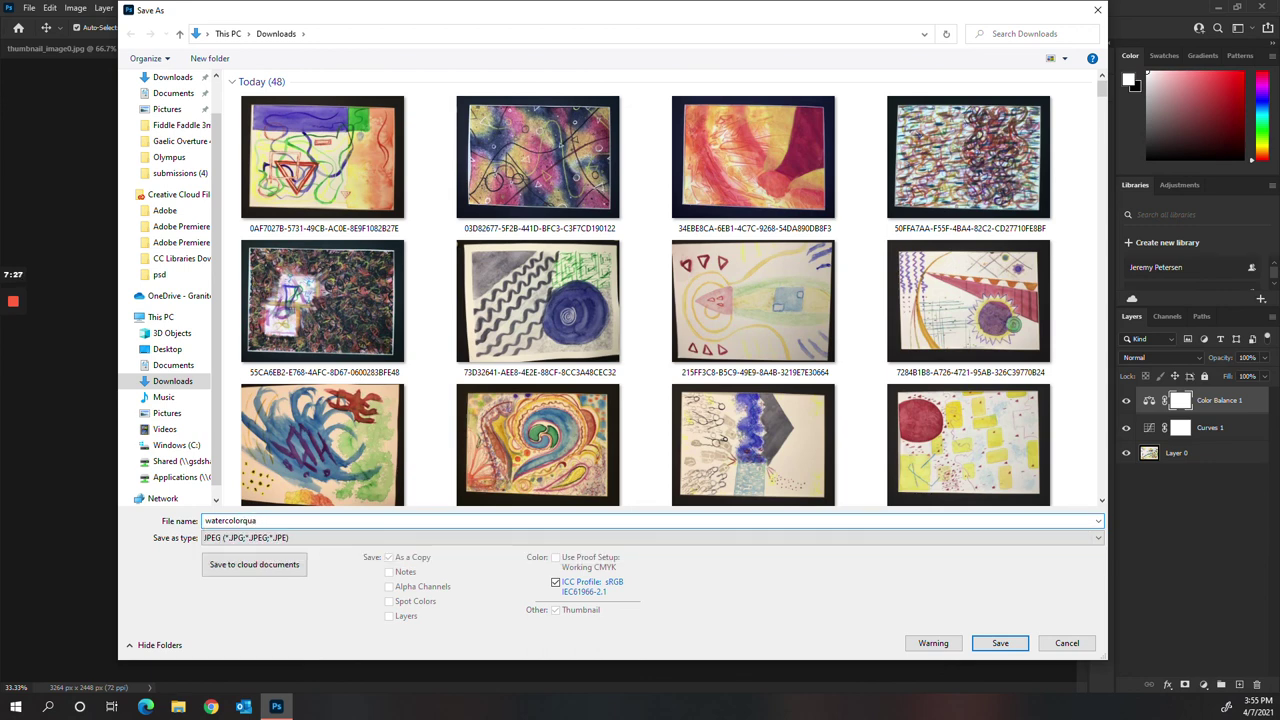
text(;litytypiuc)
key(BackSpace)
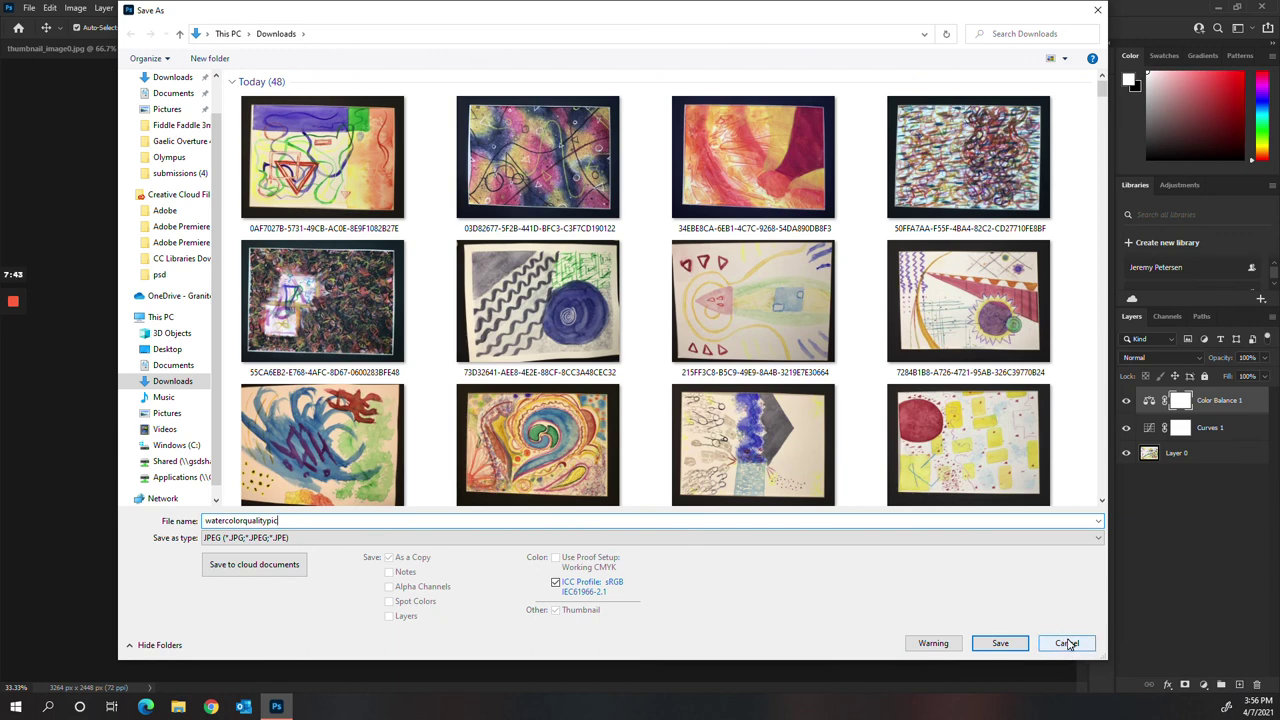
mouse_move(15, 303)
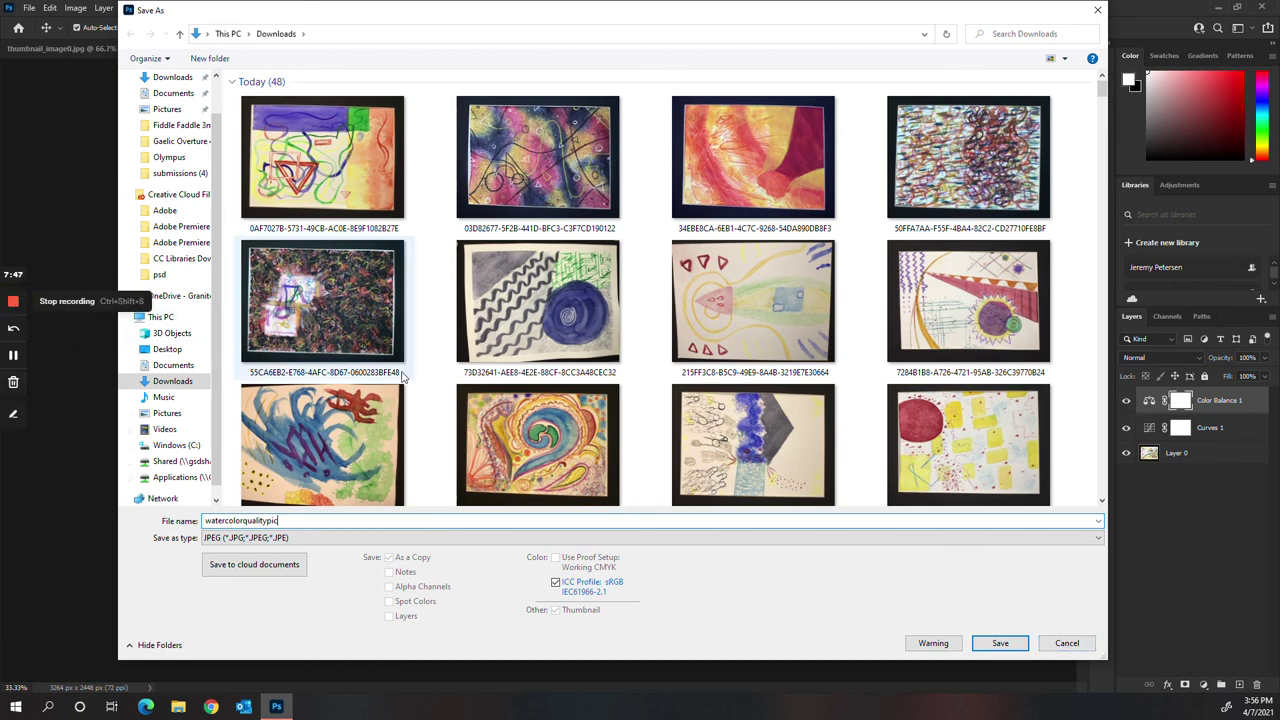